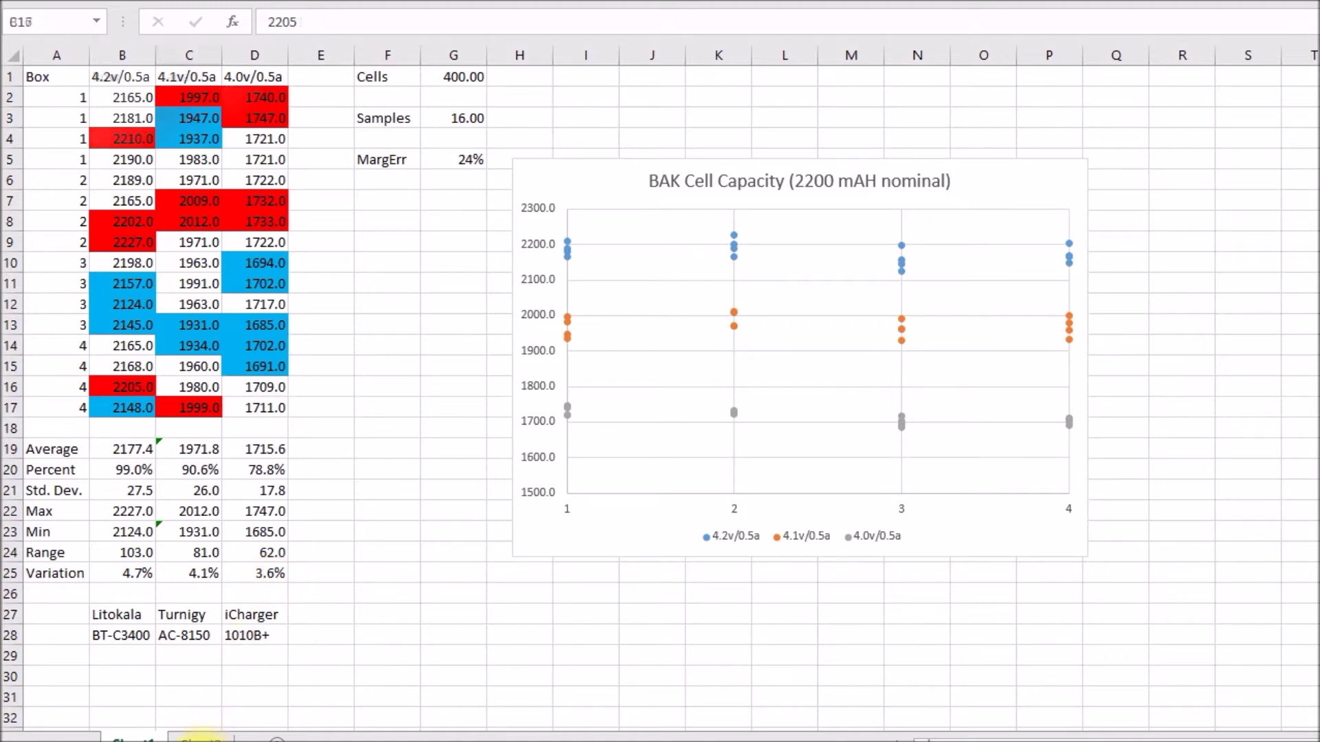
Switch to Sheet2 and examine the capacity values listed by box and row, along with the Capacity chart.
click(201, 737)
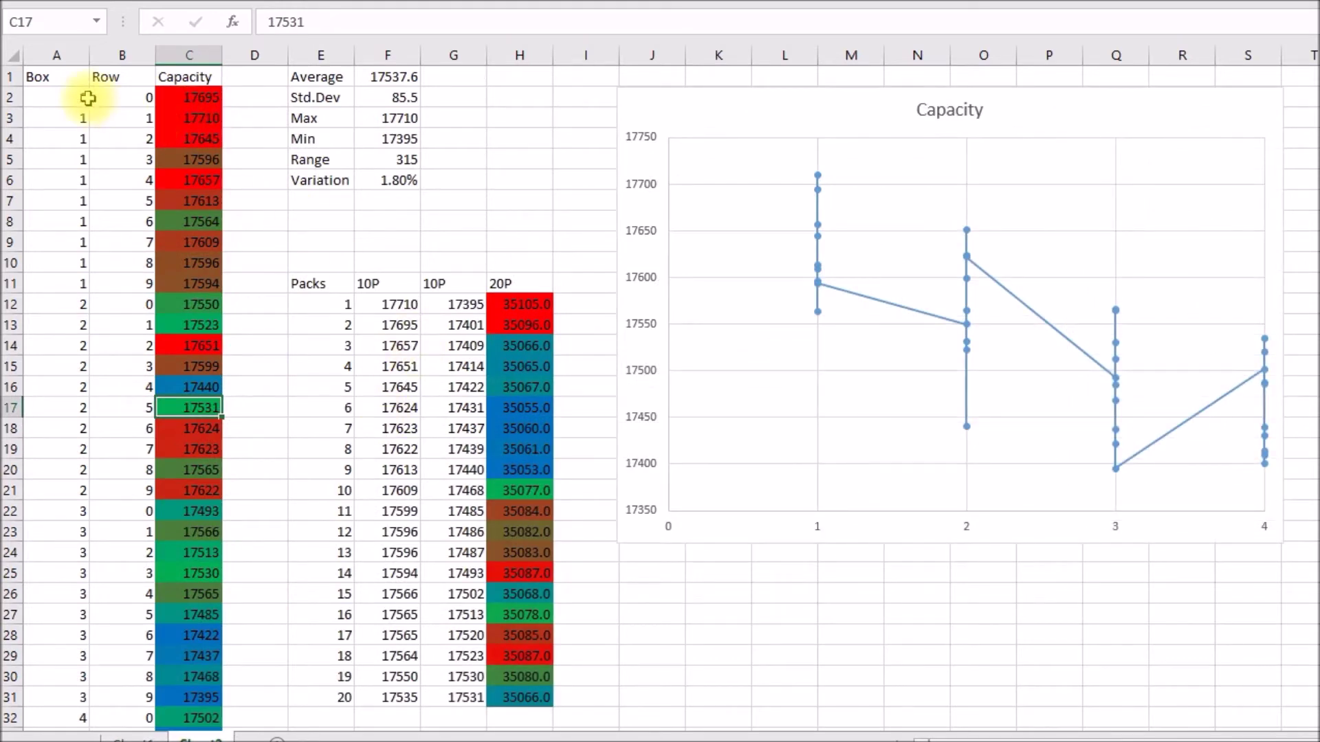
scroll(88, 98, down, 4)
scroll(87, 98, up, 4)
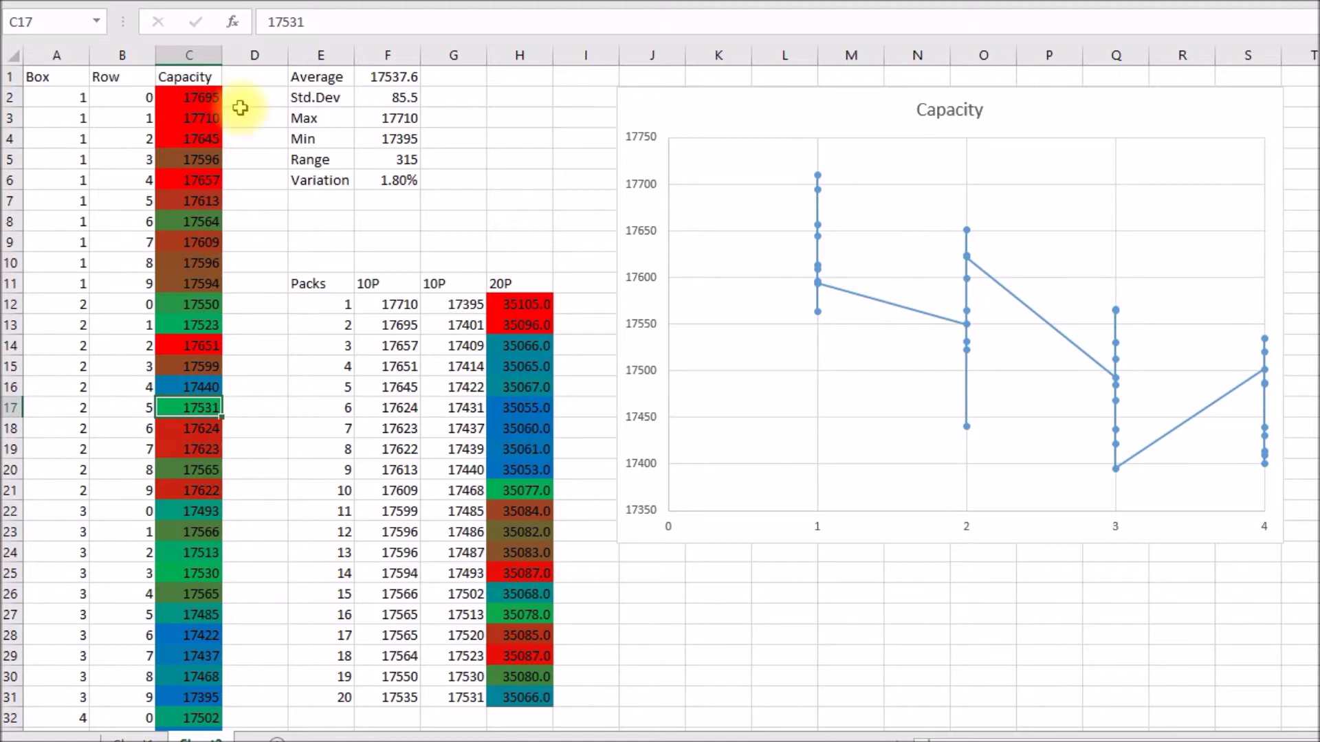
scroll(240, 108, down, 4)
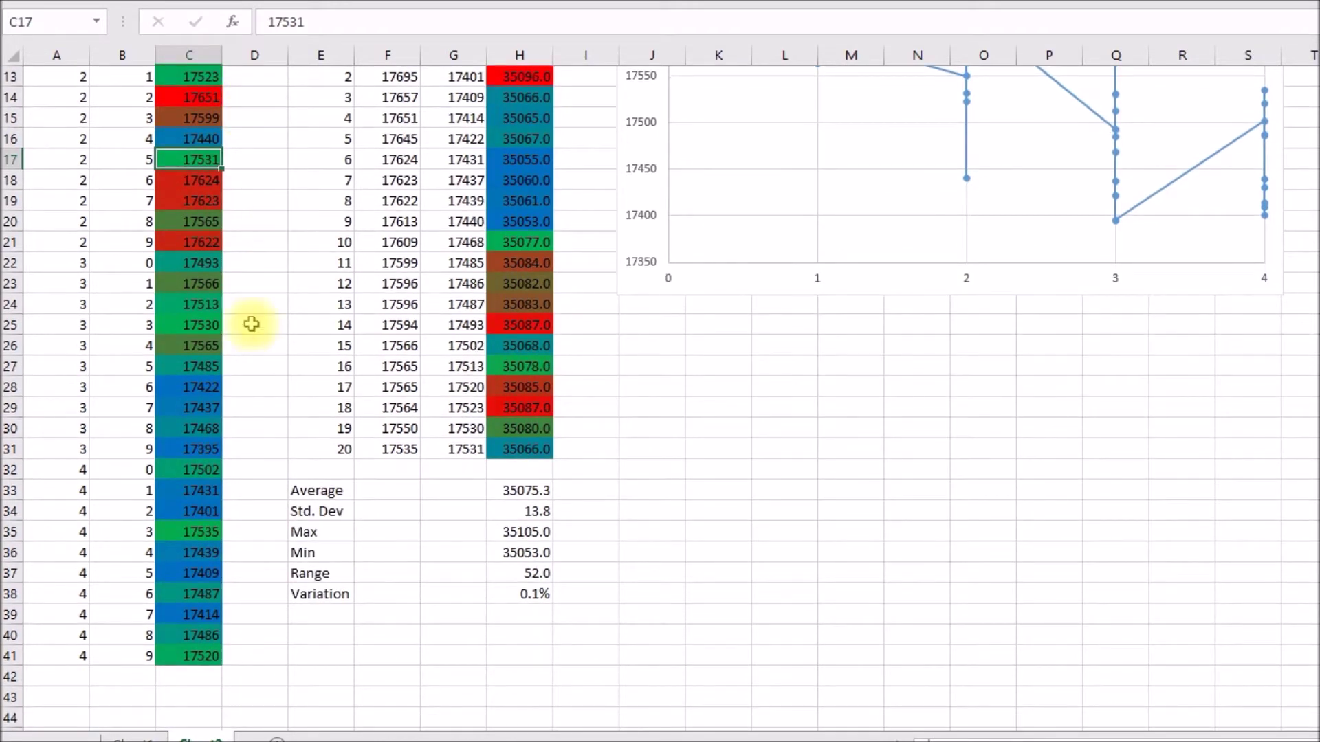
scroll(240, 608, up, 3)
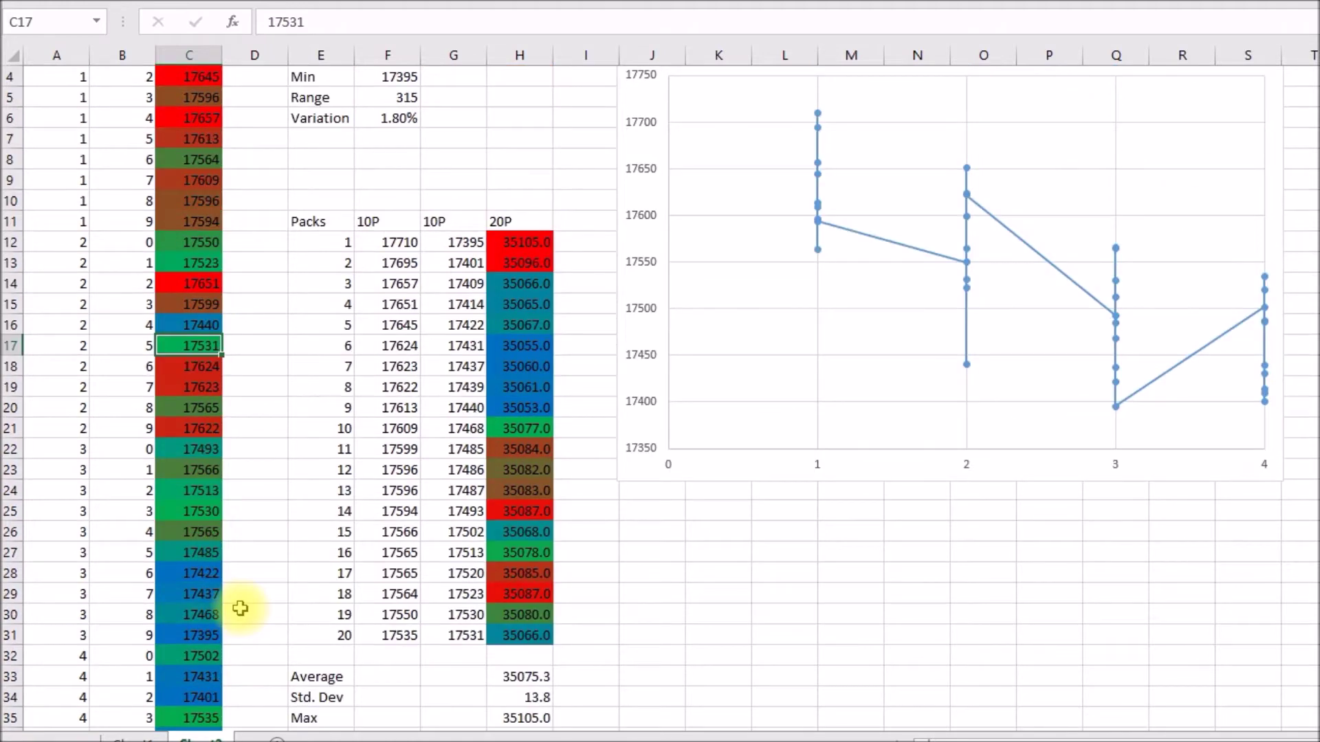
scroll(259, 212, down, 5)
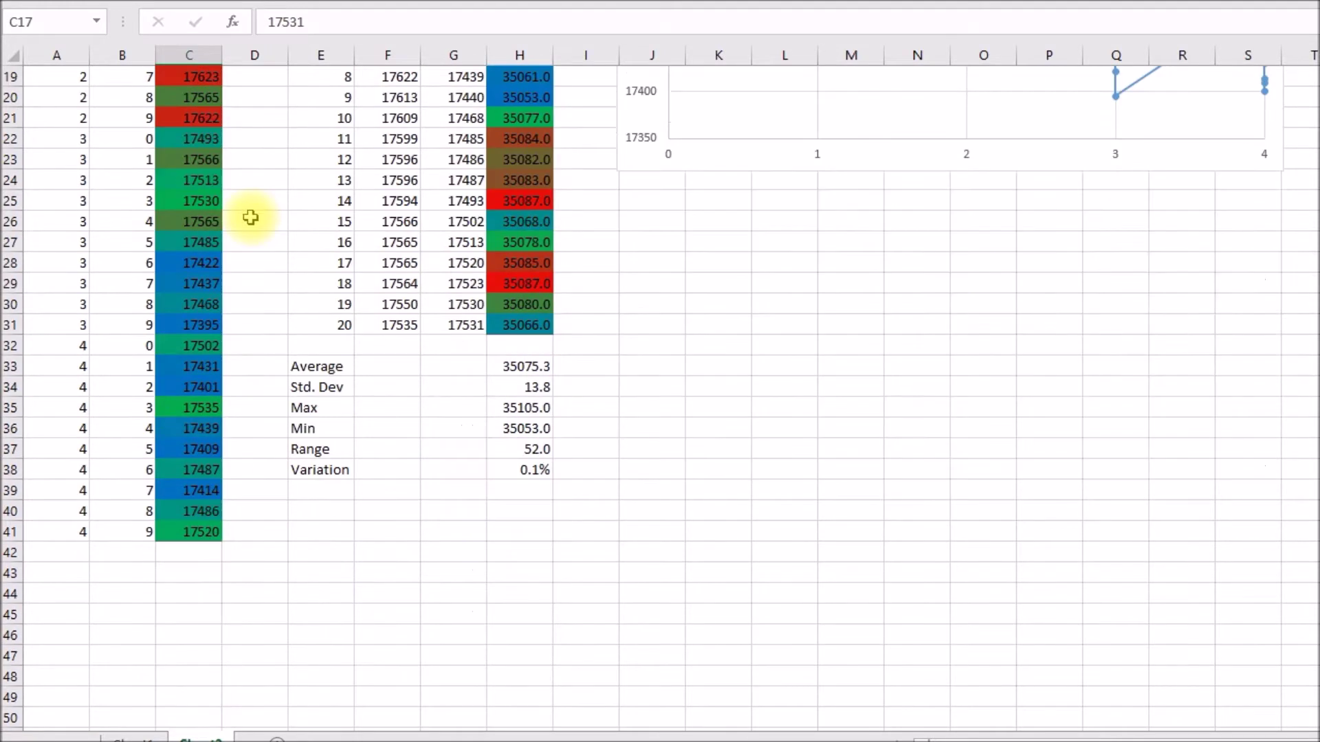
scroll(323, 262, up, 6)
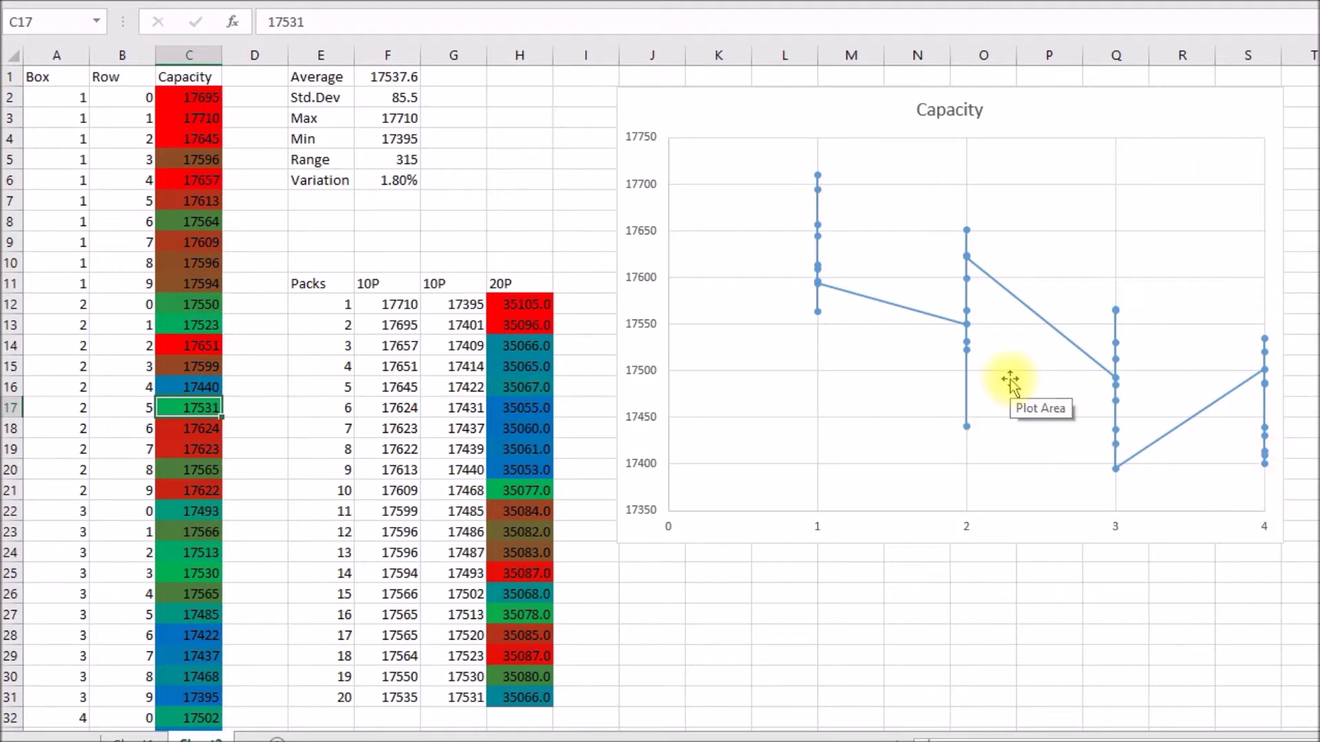
click(675, 537)
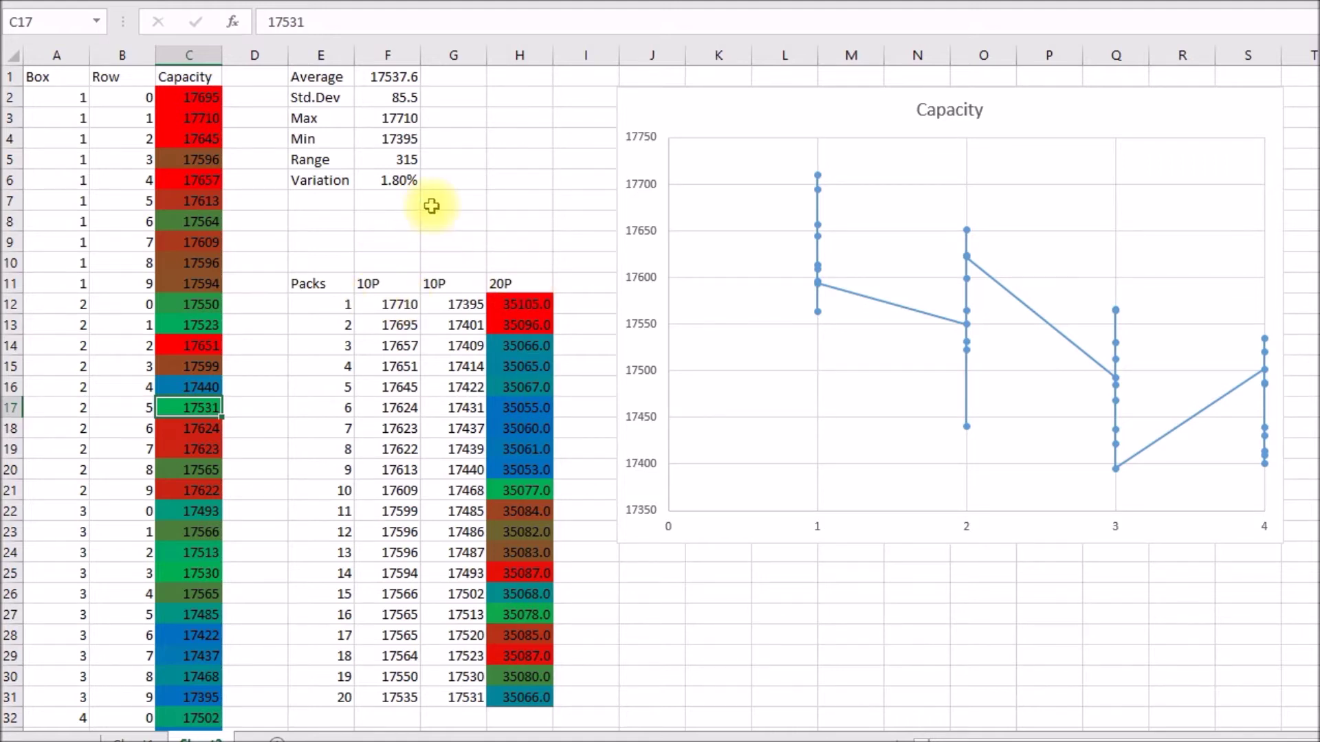
Inspect the formulas for pack 1 in the Packs table: both 10P capacities and their 20P sum.
scroll(434, 207, down, 3)
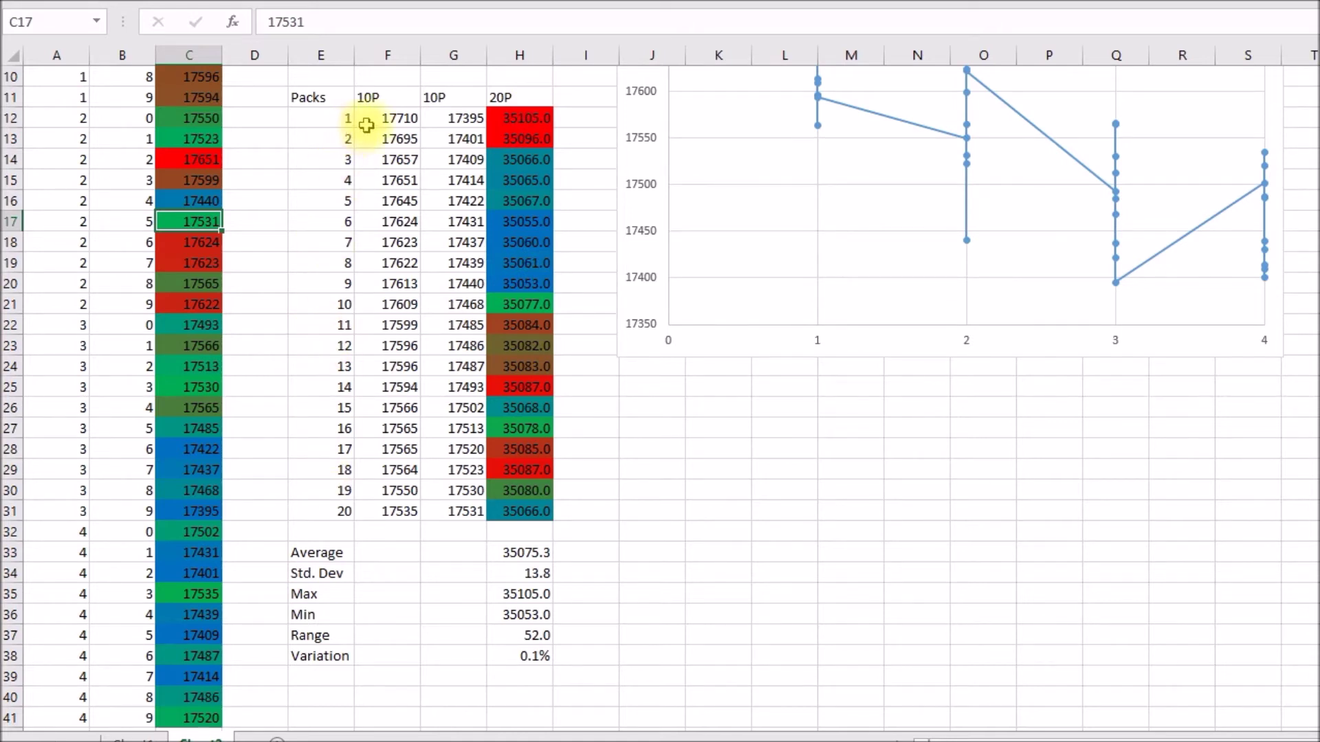
click(402, 119)
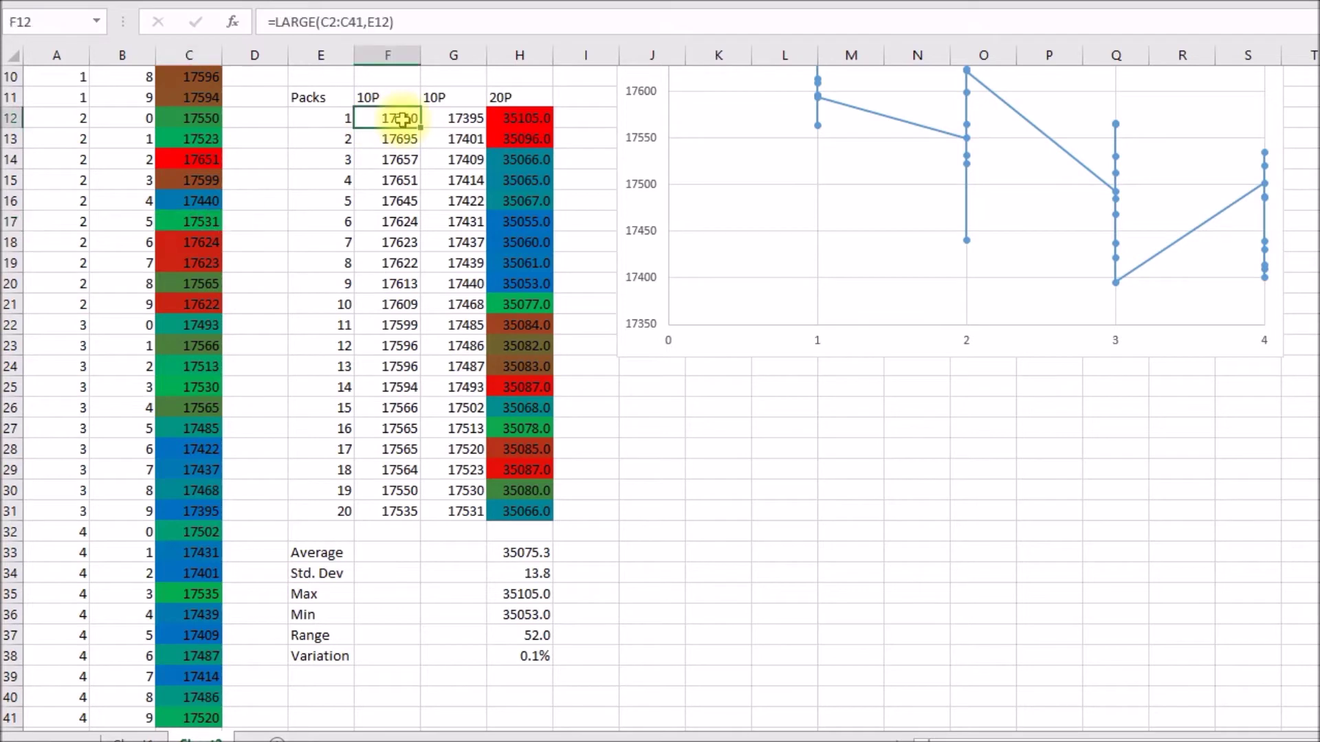
click(462, 119)
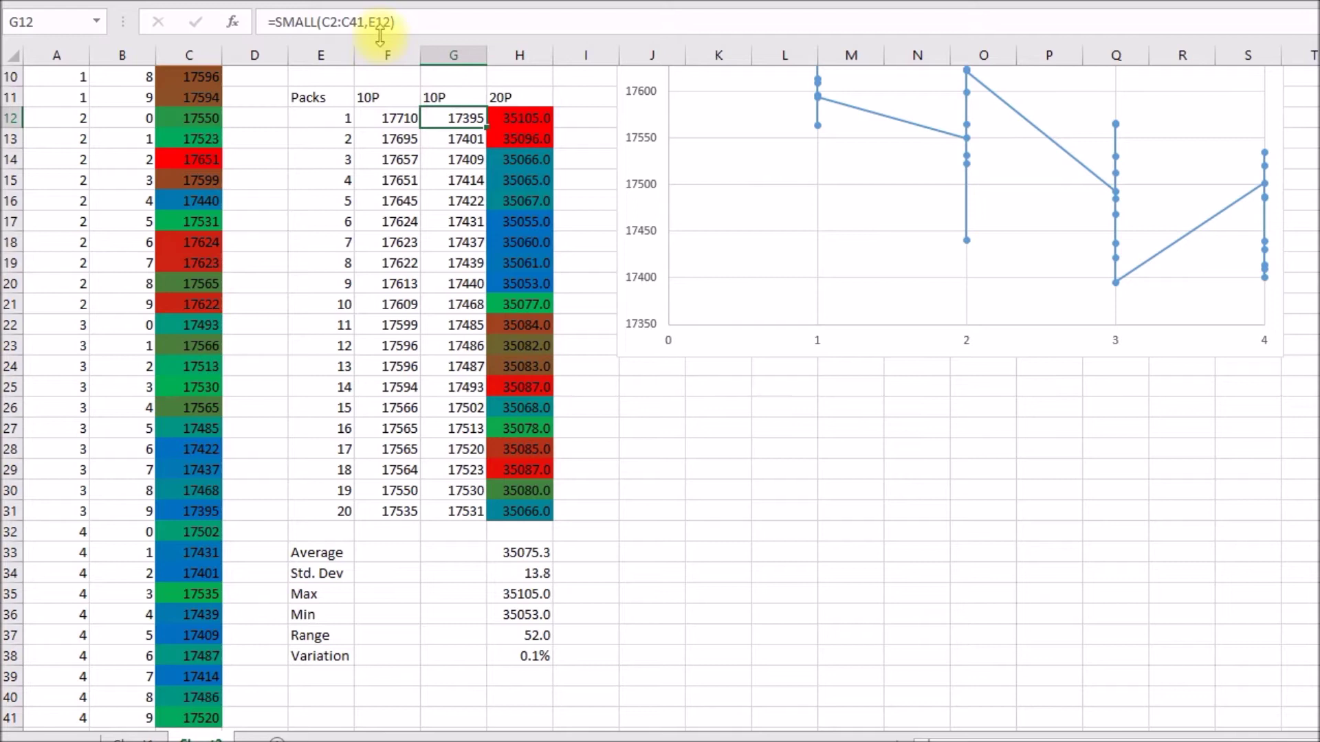
key(Left)
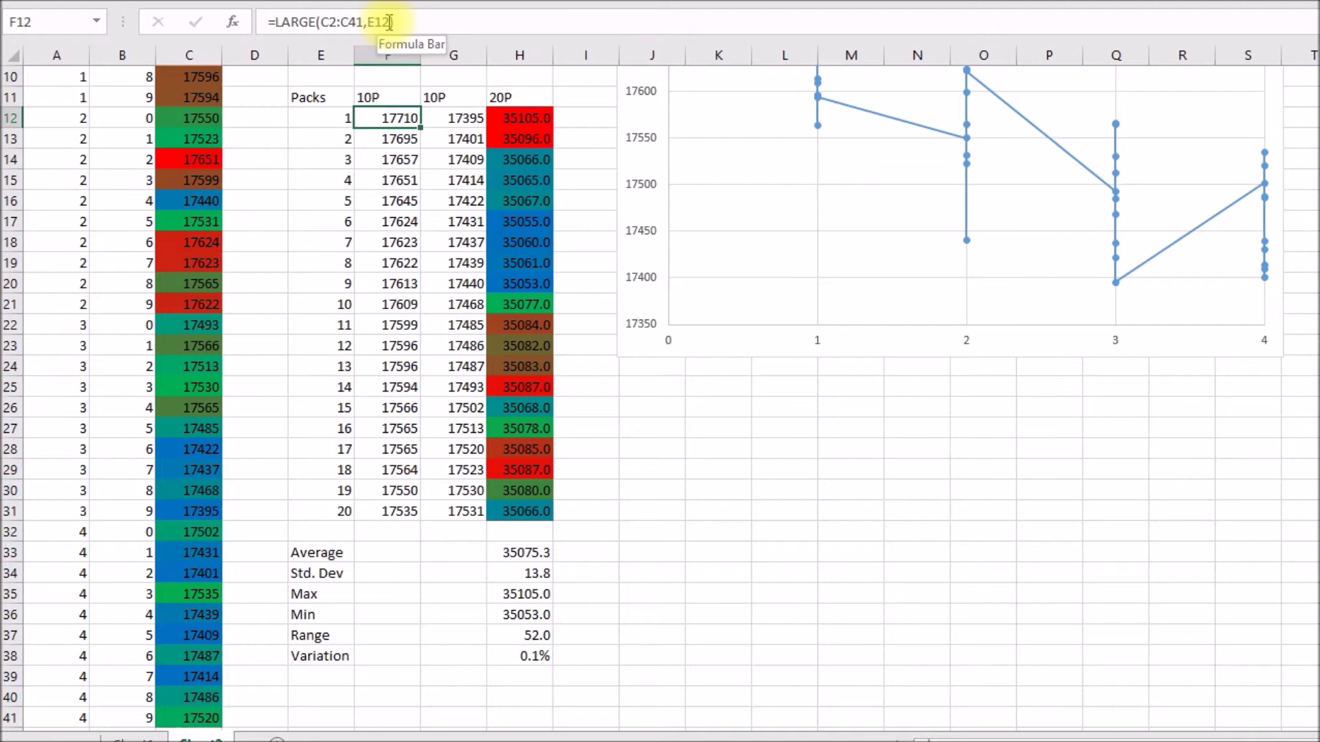
click(472, 118)
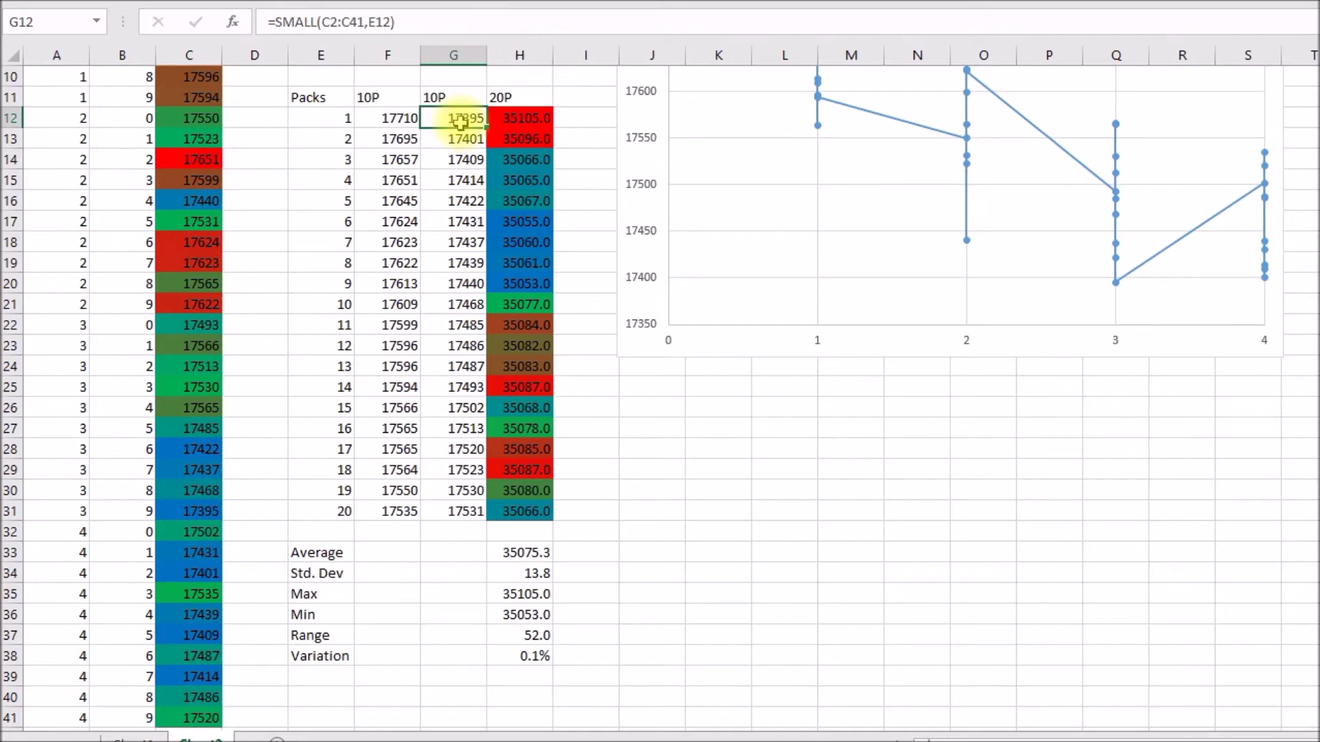
click(526, 120)
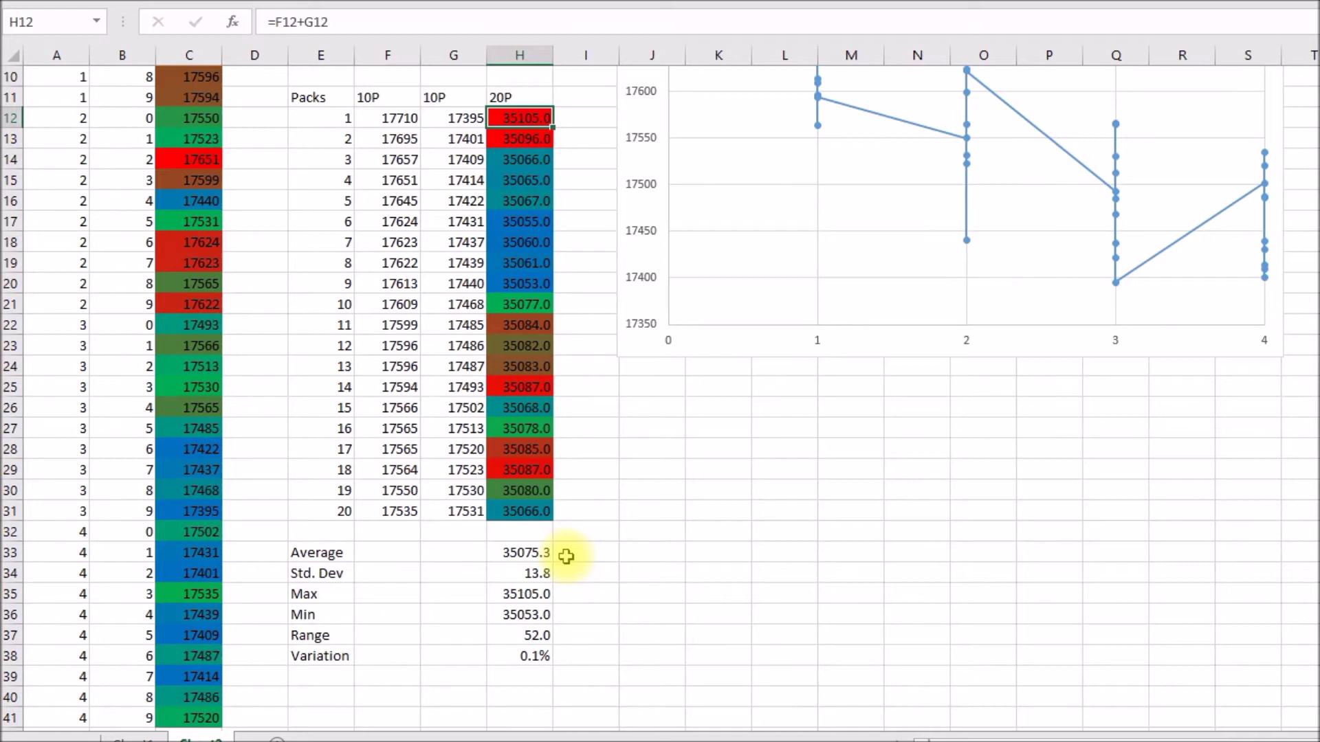
Inspect the 20P packs' Range and Variation formulas and compare them with the Variation formula of the individual 10P capacities.
click(572, 637)
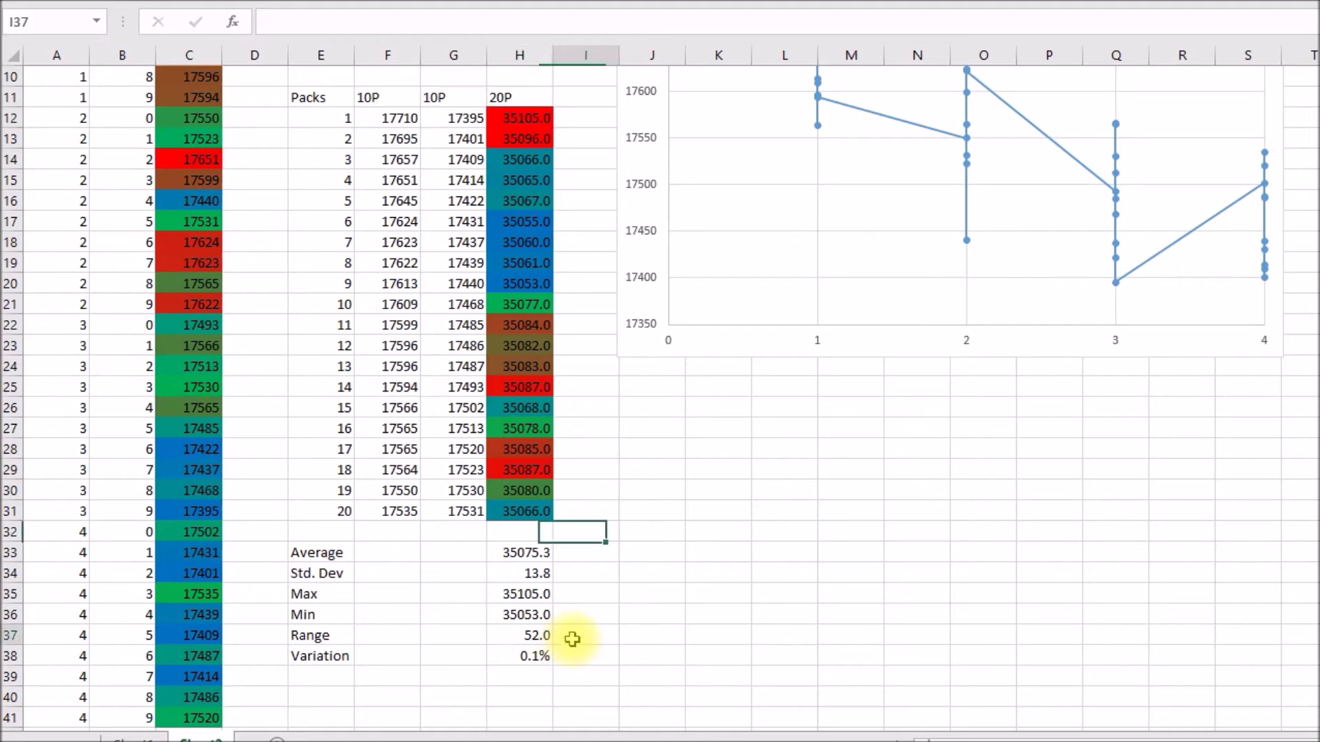
click(538, 633)
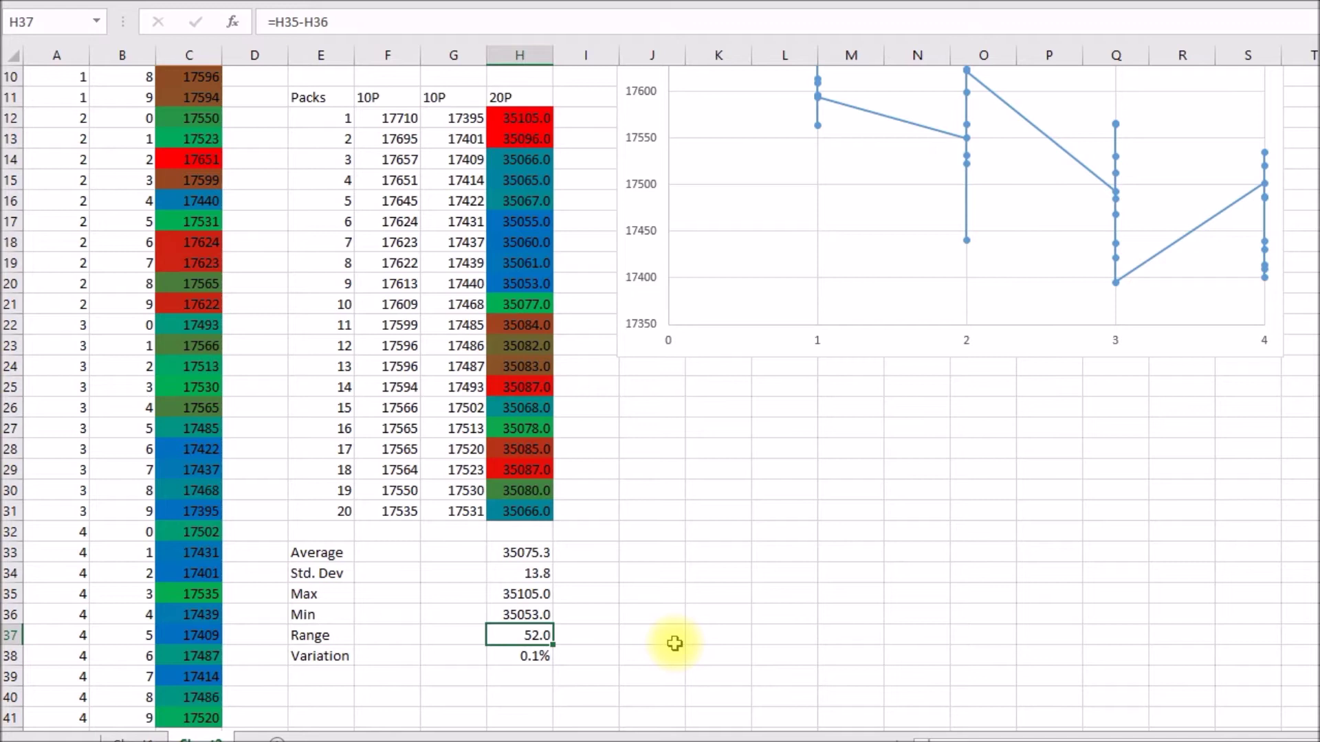
click(530, 657)
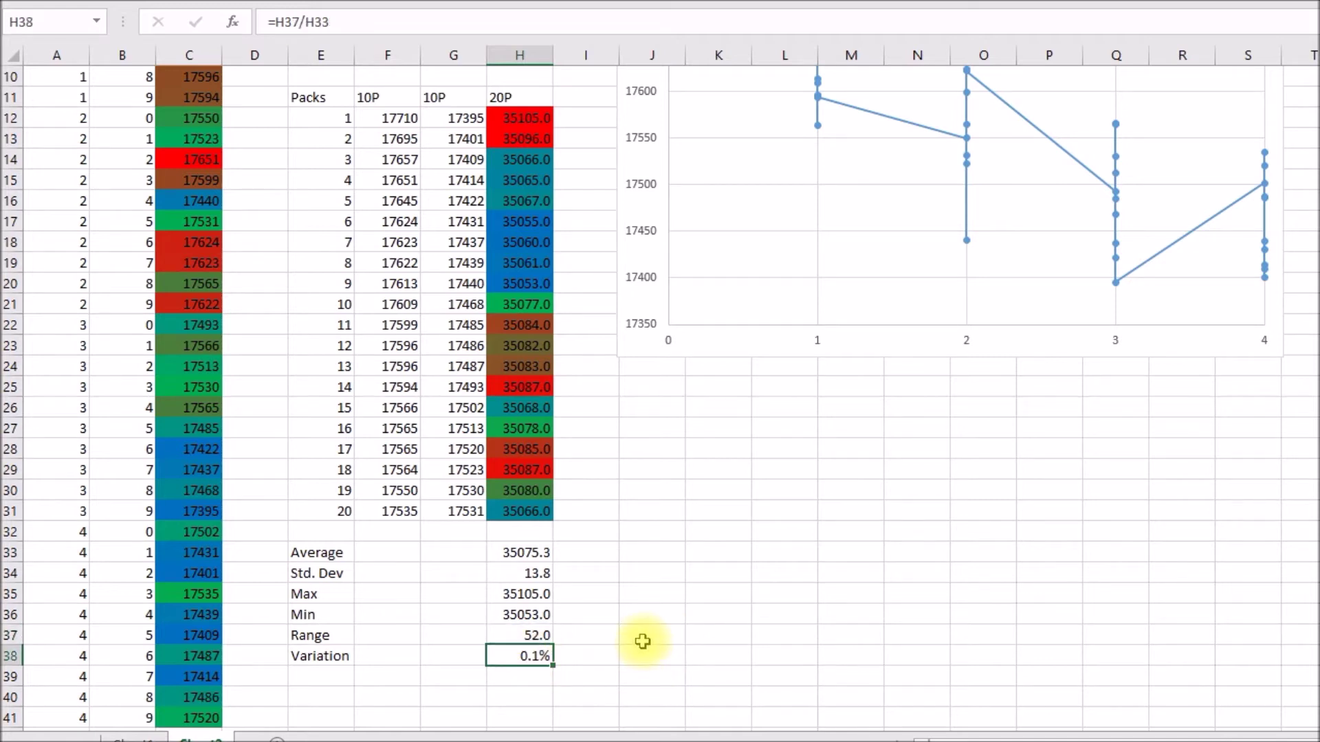
scroll(643, 642, up, 3)
click(410, 186)
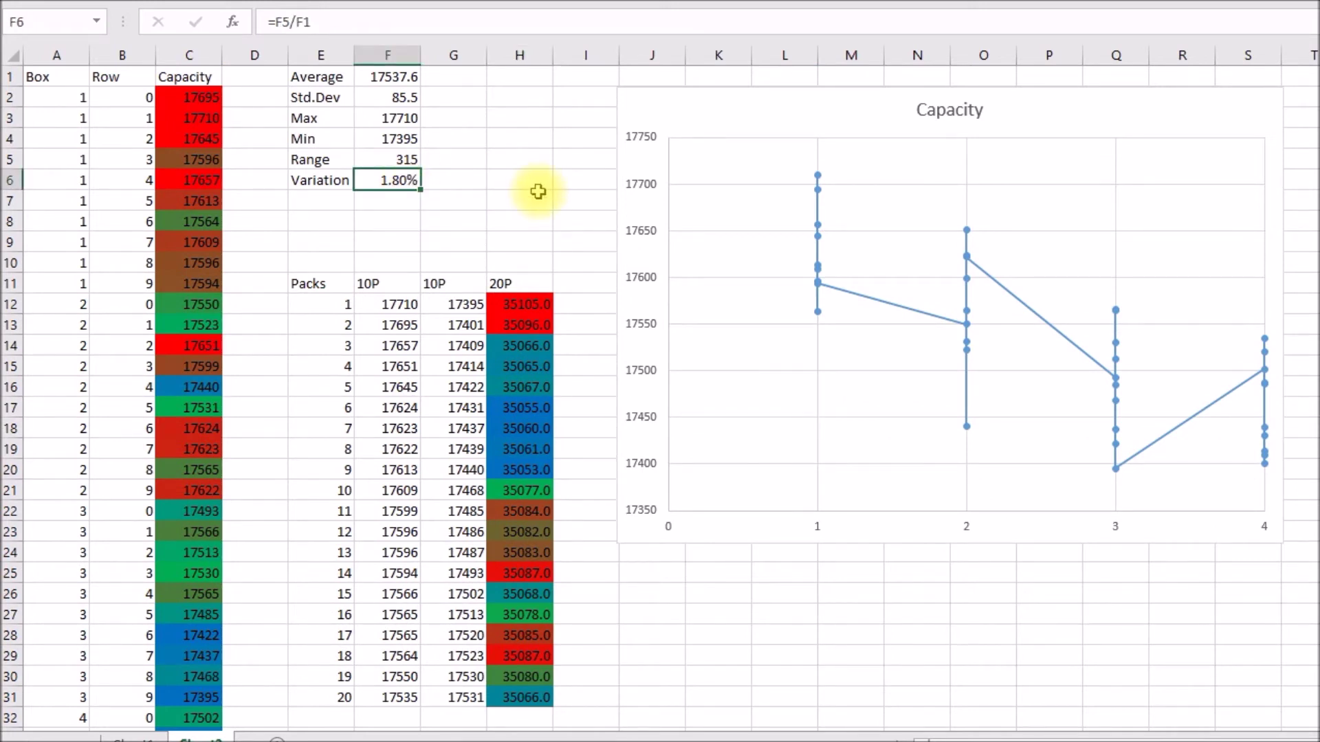
scroll(550, 187, down, 2)
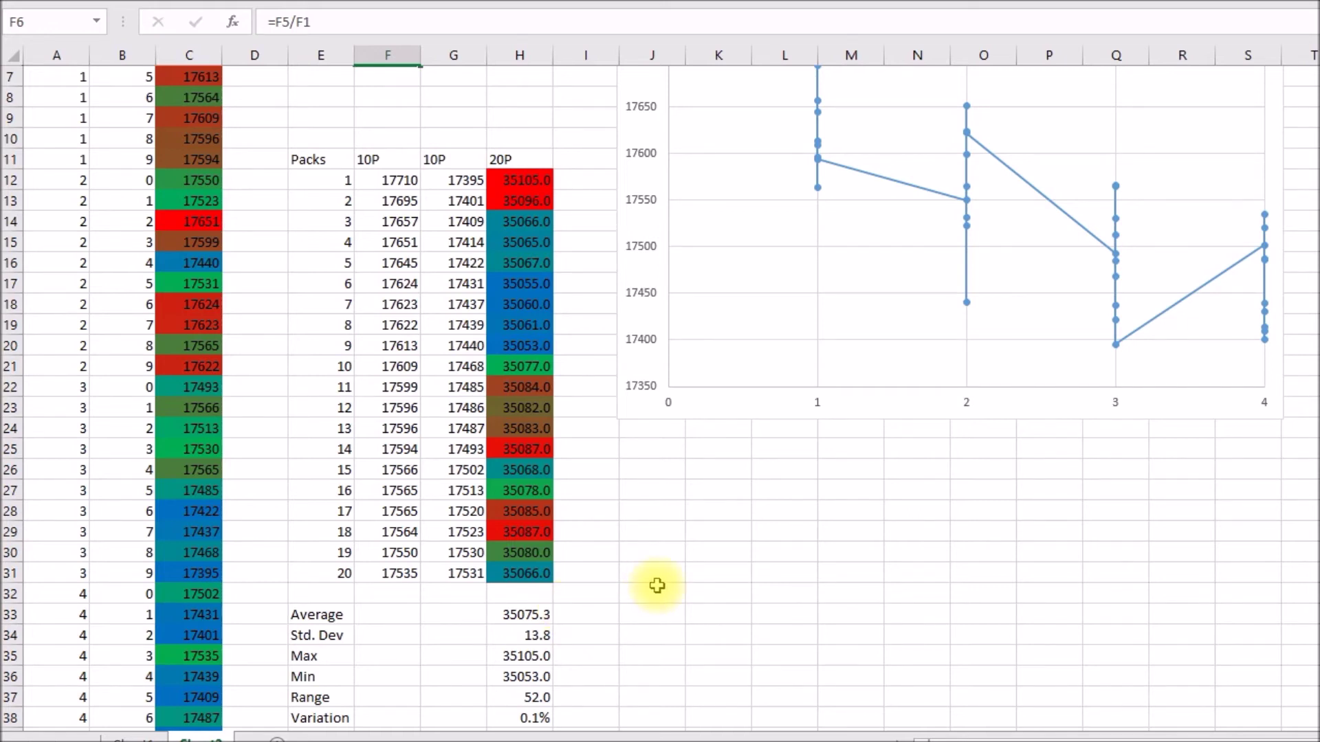
scroll(657, 585, up, 2)
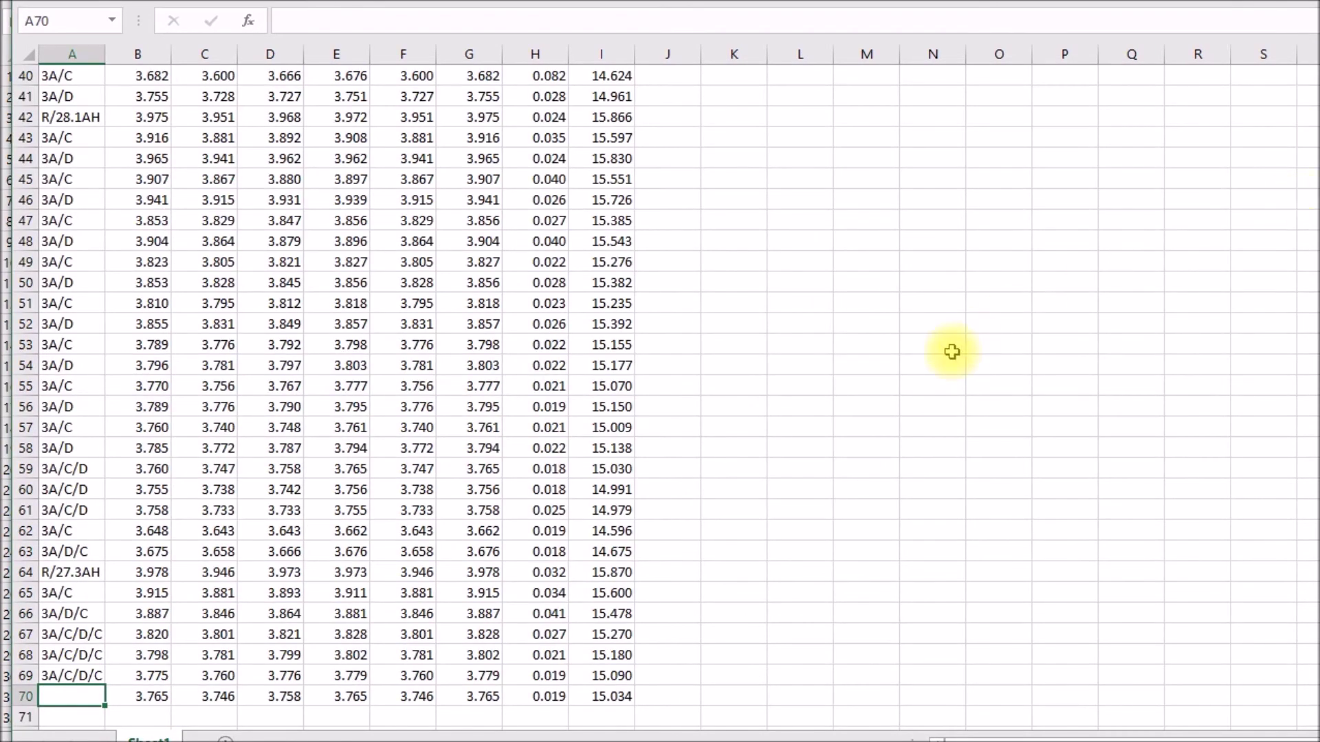
Go to the start of the voltage log and examine the first three cycles in the 4S Group Voltages chart.
scroll(626, 186, up, 13)
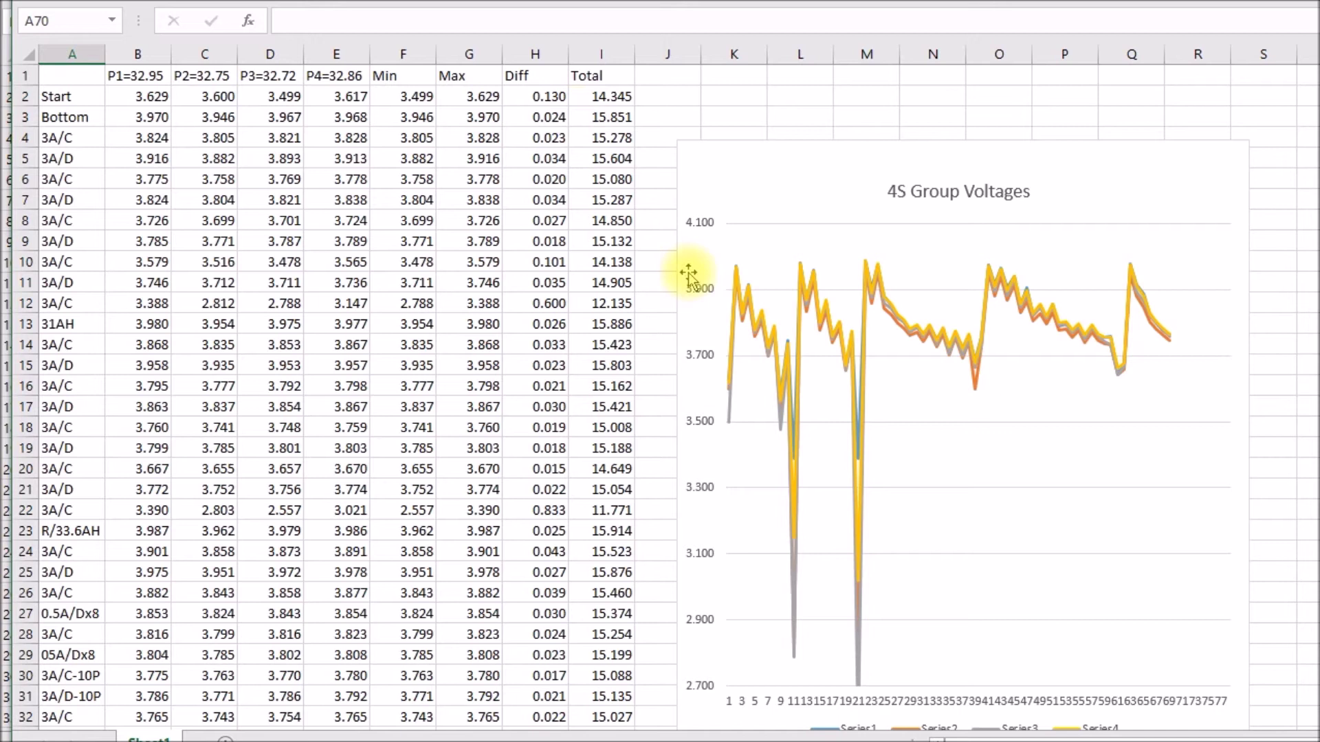
mouse_move(735, 285)
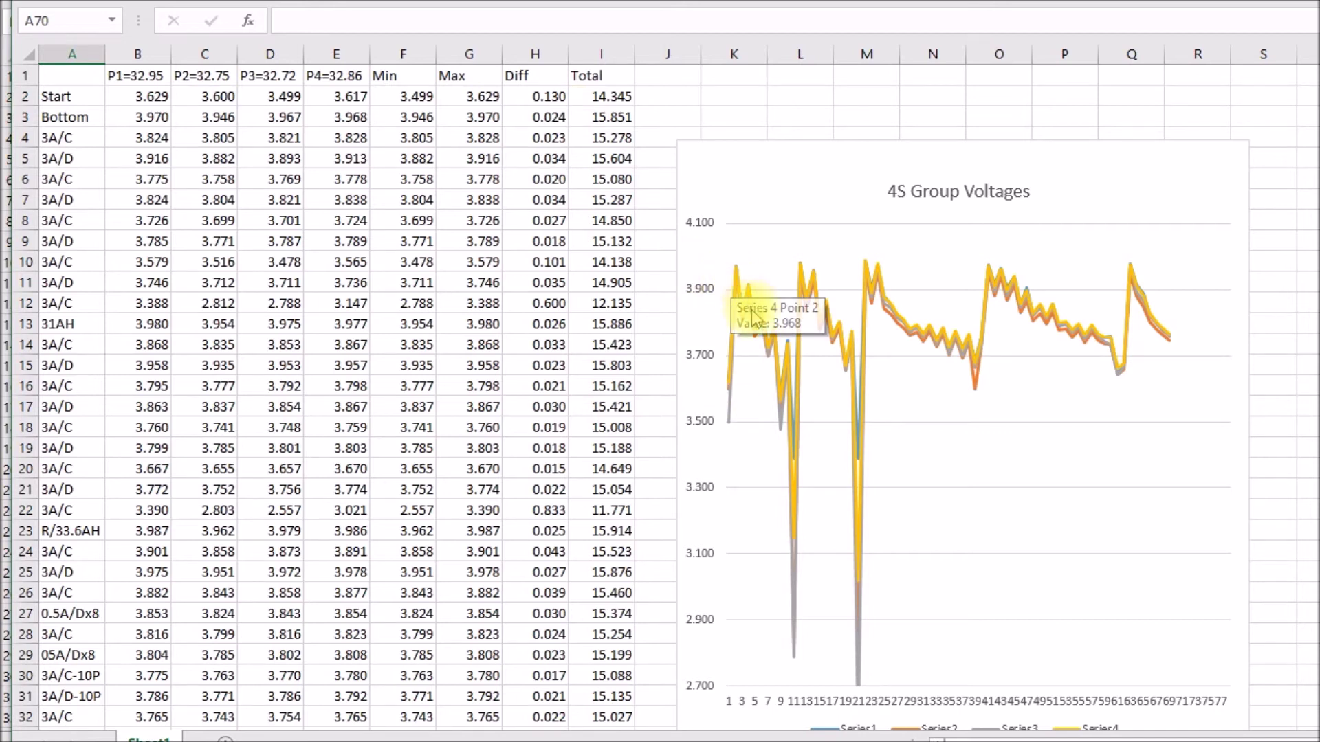
mouse_move(785, 375)
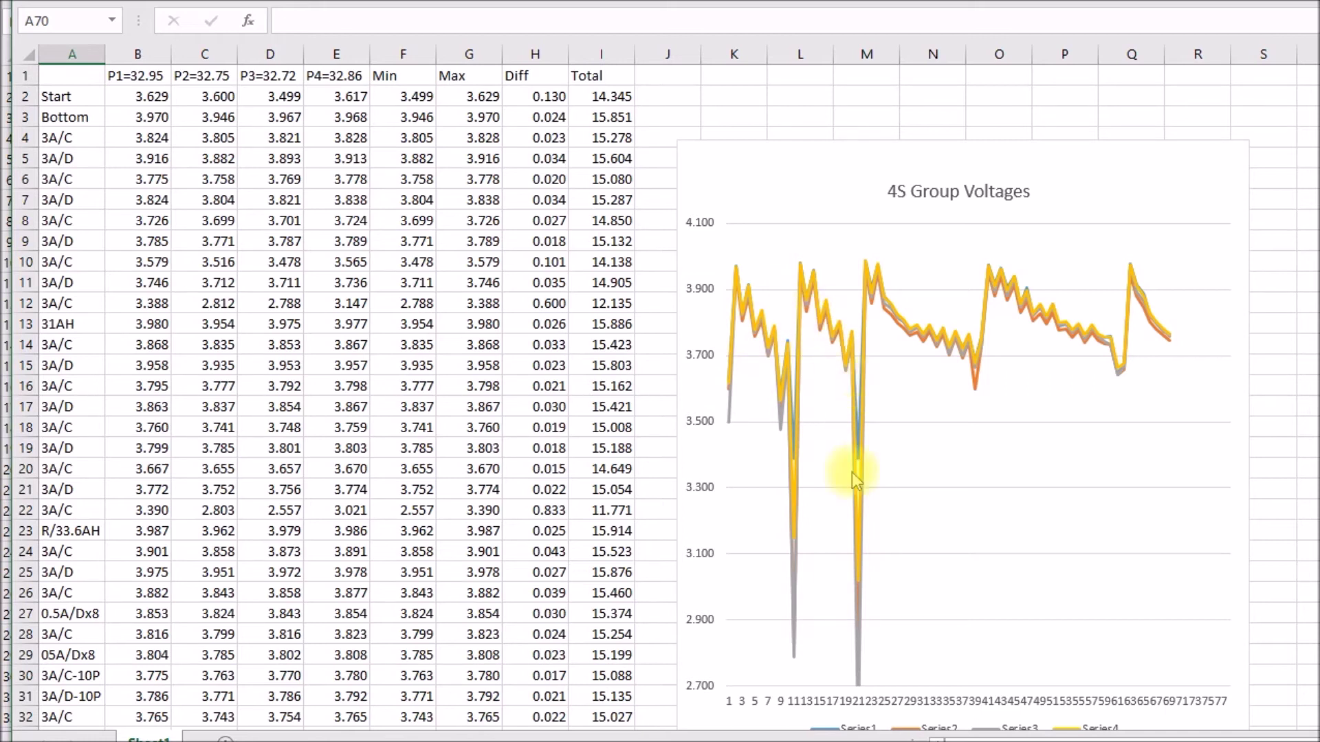
mouse_move(859, 664)
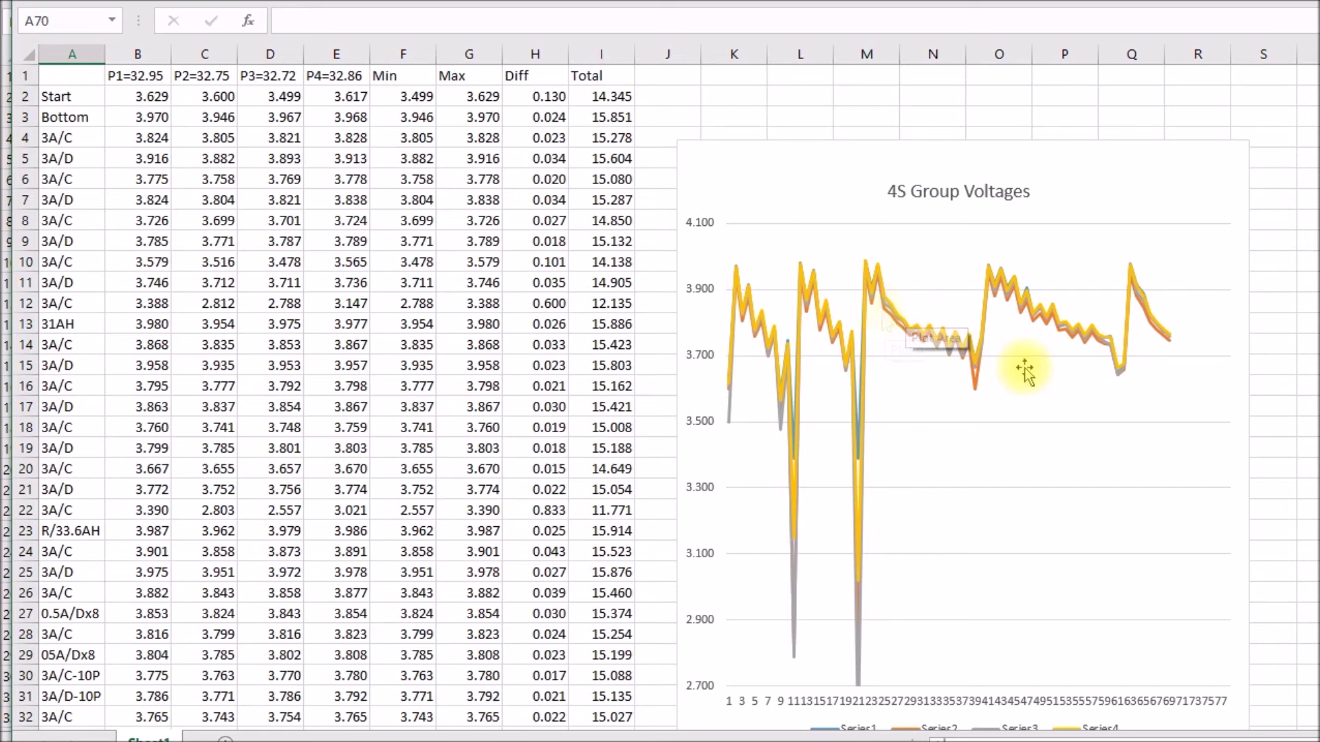
mouse_move(871, 266)
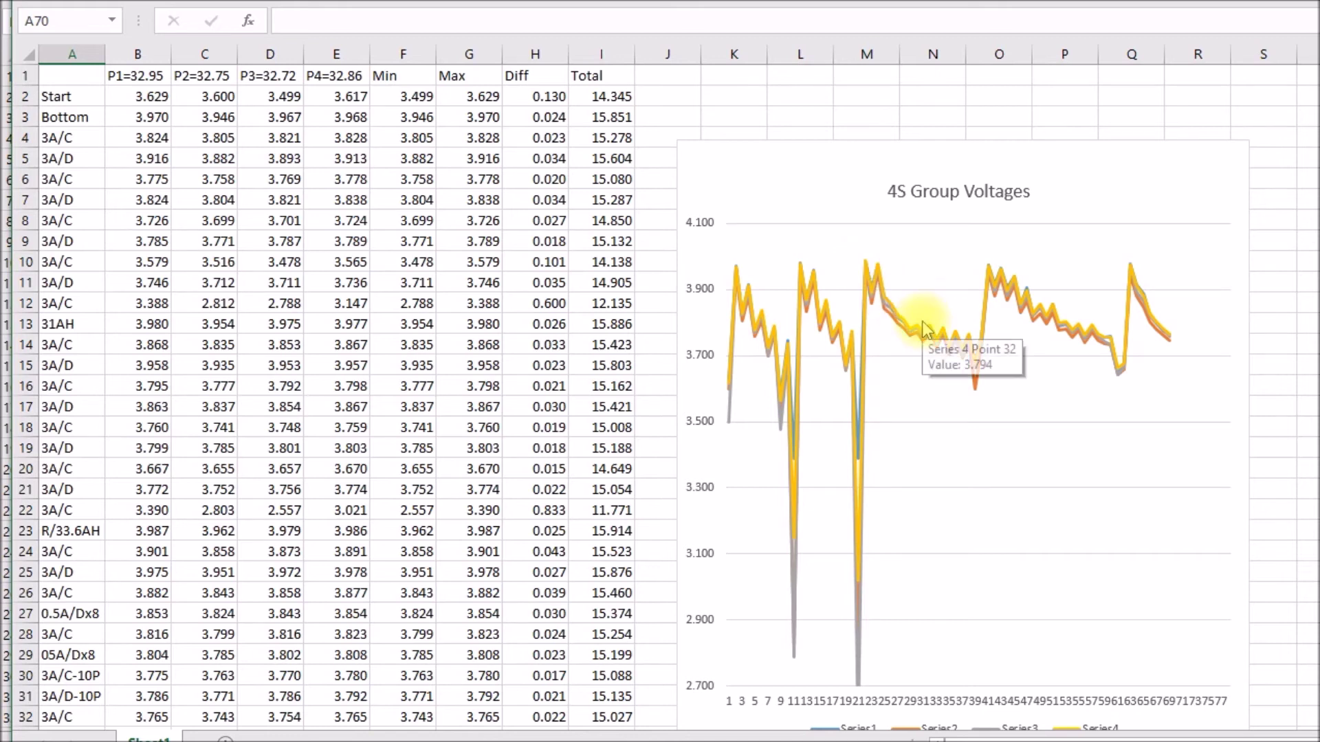
mouse_move(979, 357)
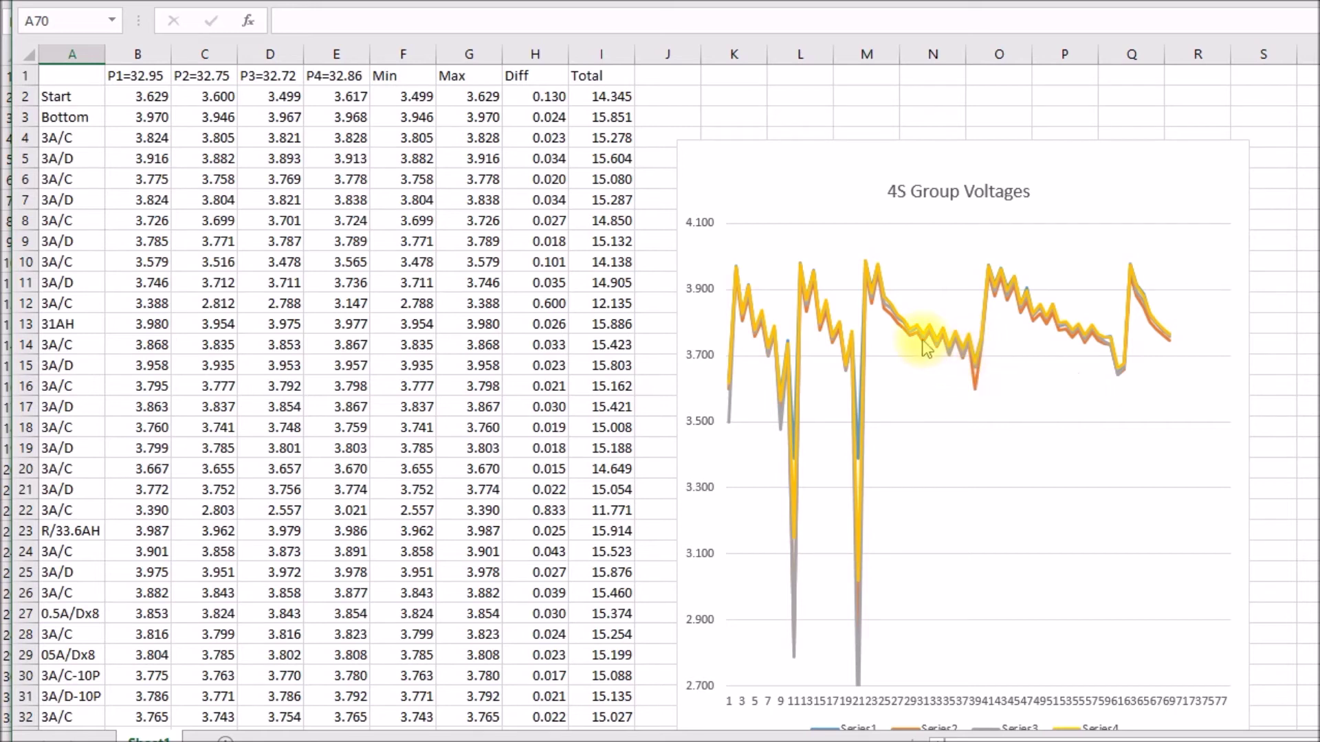
mouse_move(926, 347)
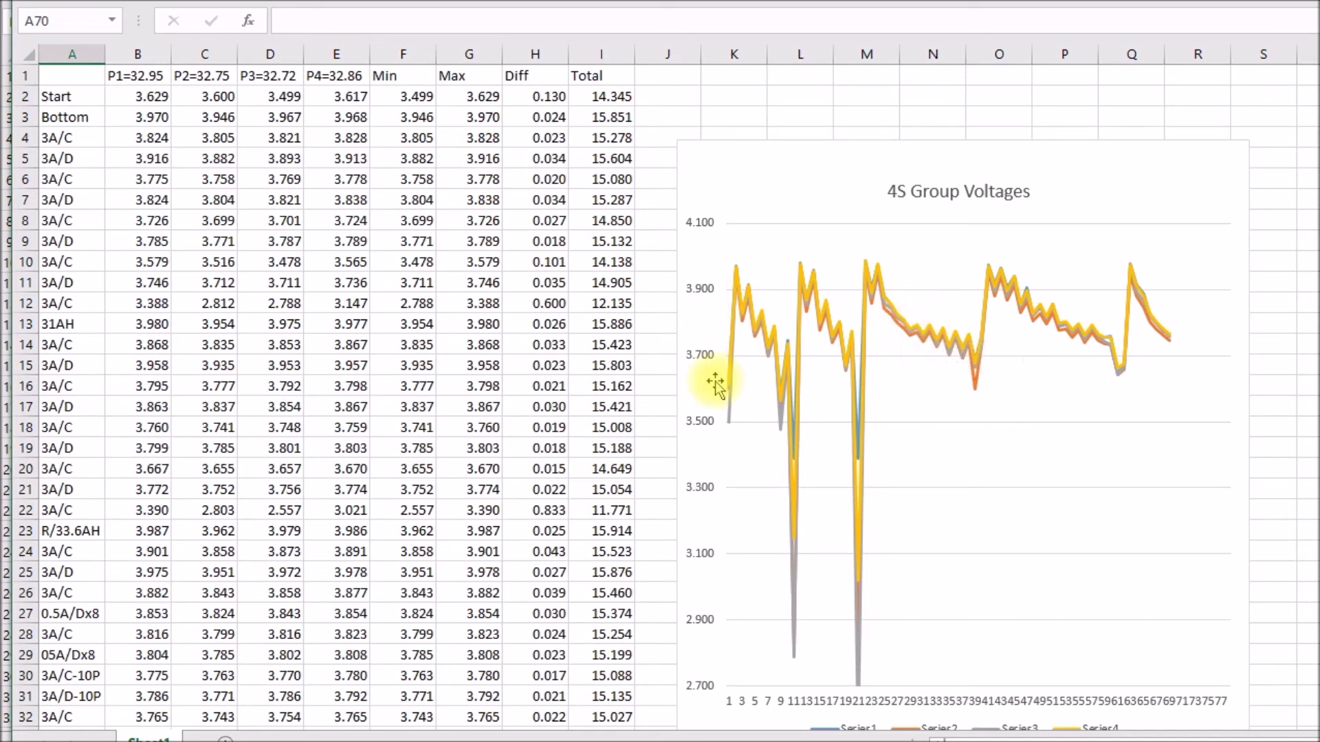
Review the Diff and Total columns of the voltage log from the first entries down to row 70.
scroll(530, 528, down, 12)
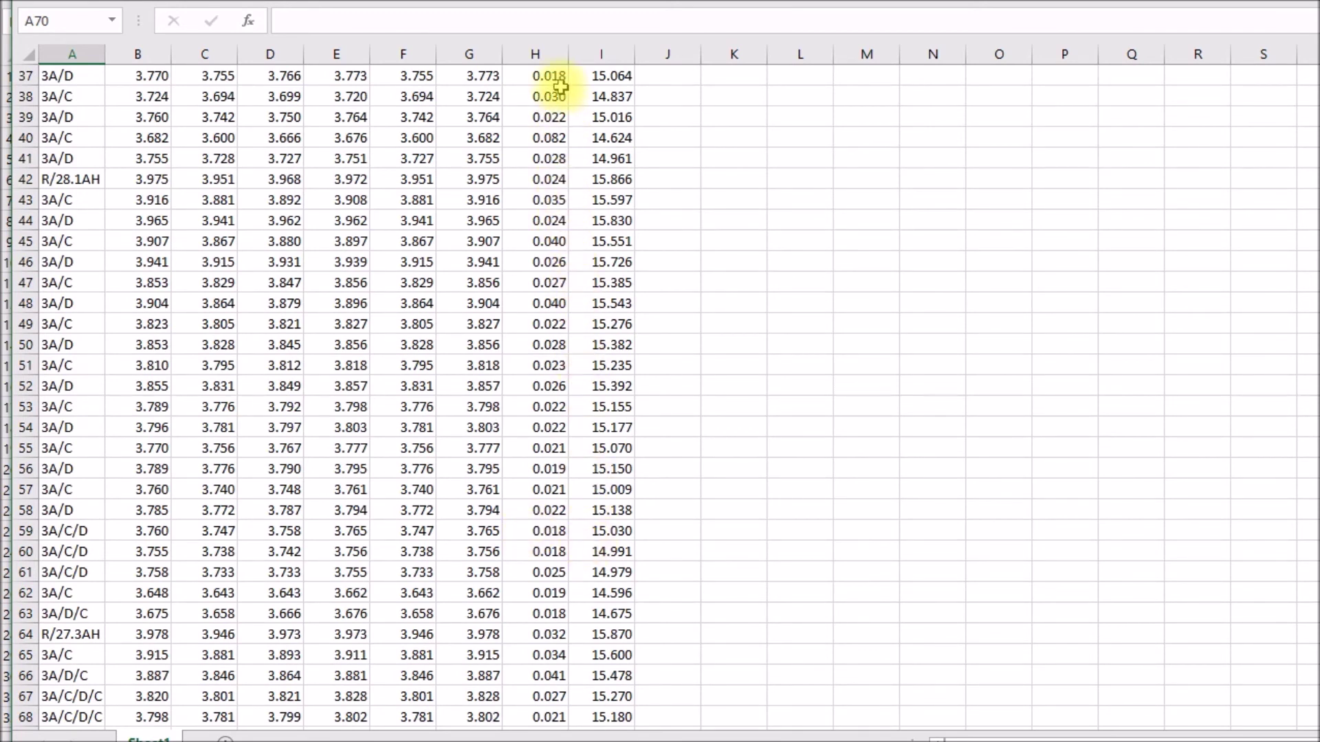
scroll(540, 209, up, 1)
scroll(540, 210, up, 12)
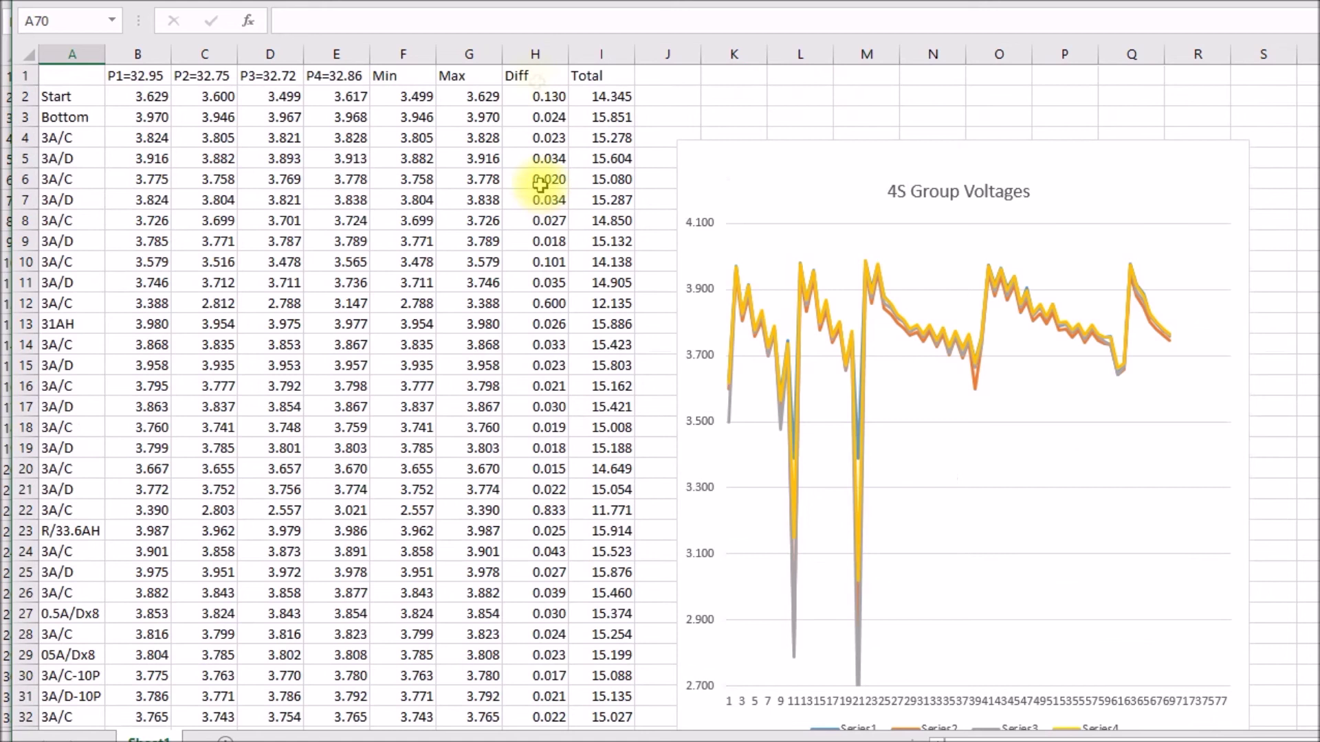
scroll(537, 81, down, 3)
scroll(537, 81, down, 16)
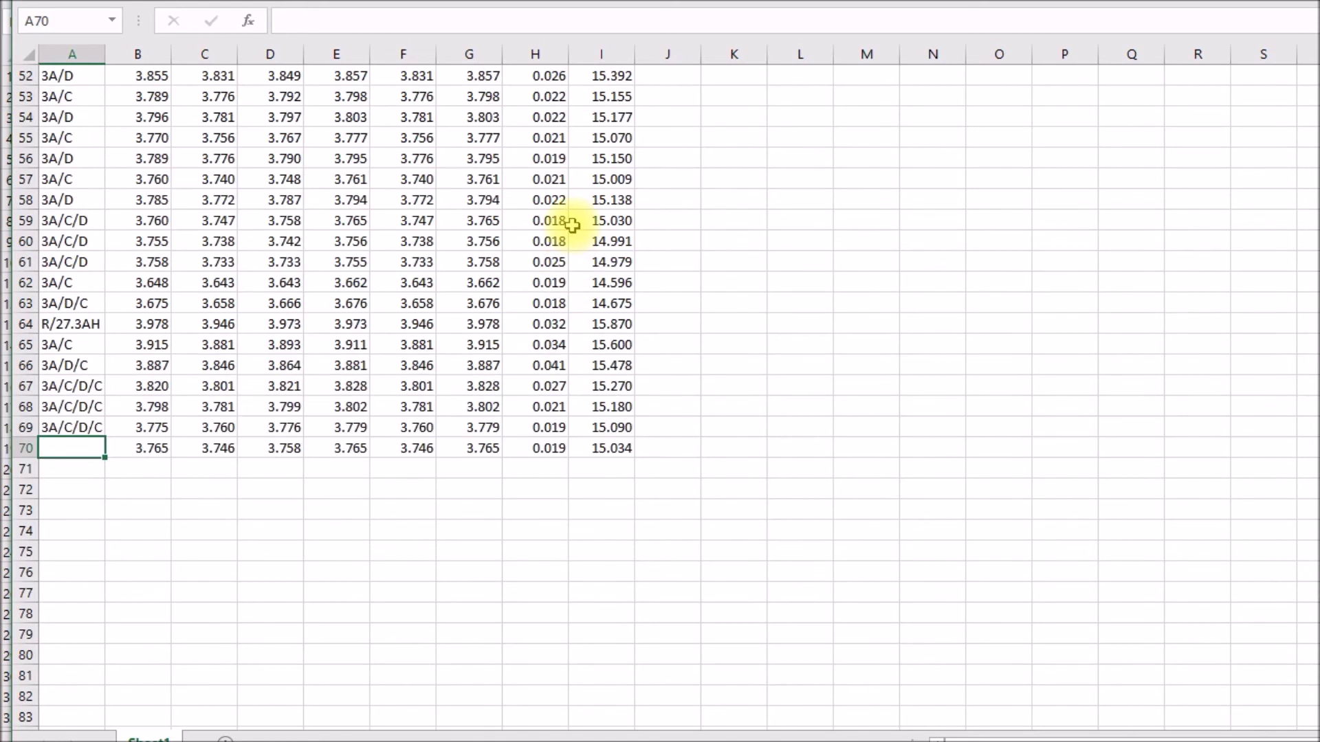
scroll(572, 224, up, 4)
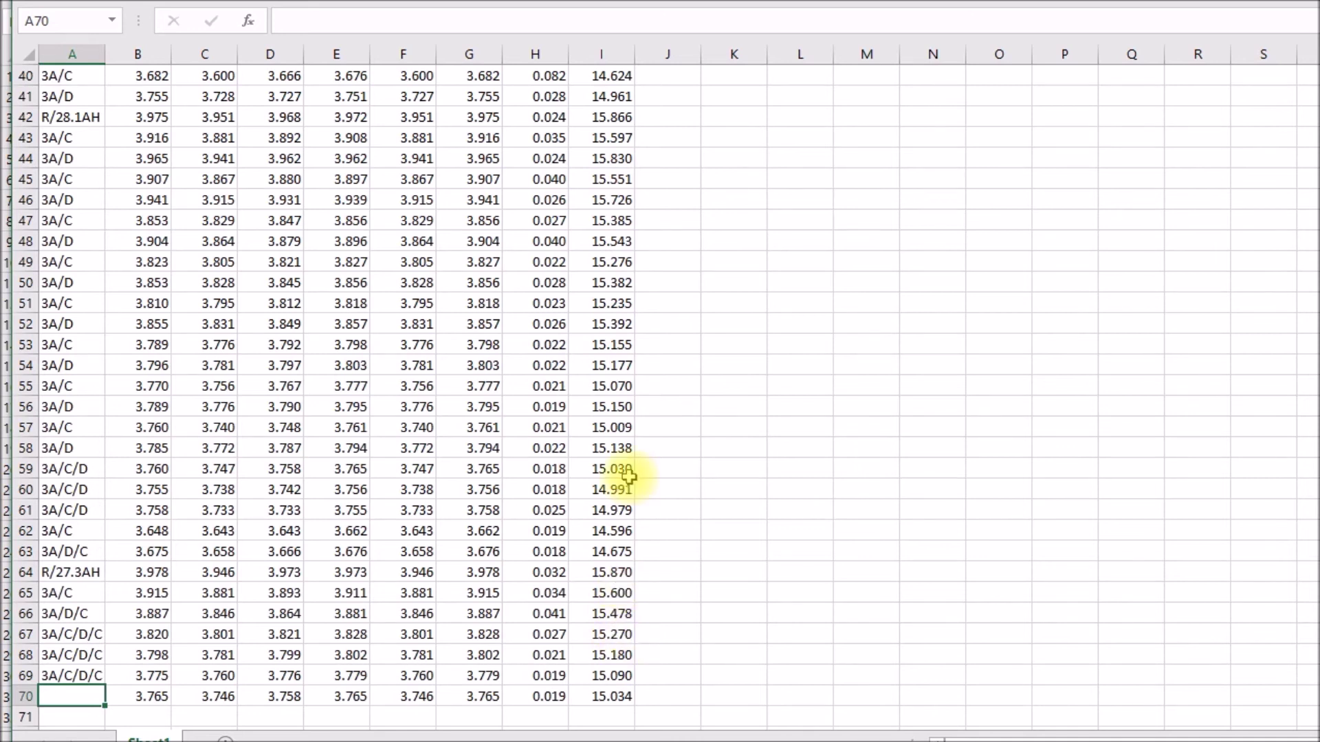
scroll(629, 475, down, 3)
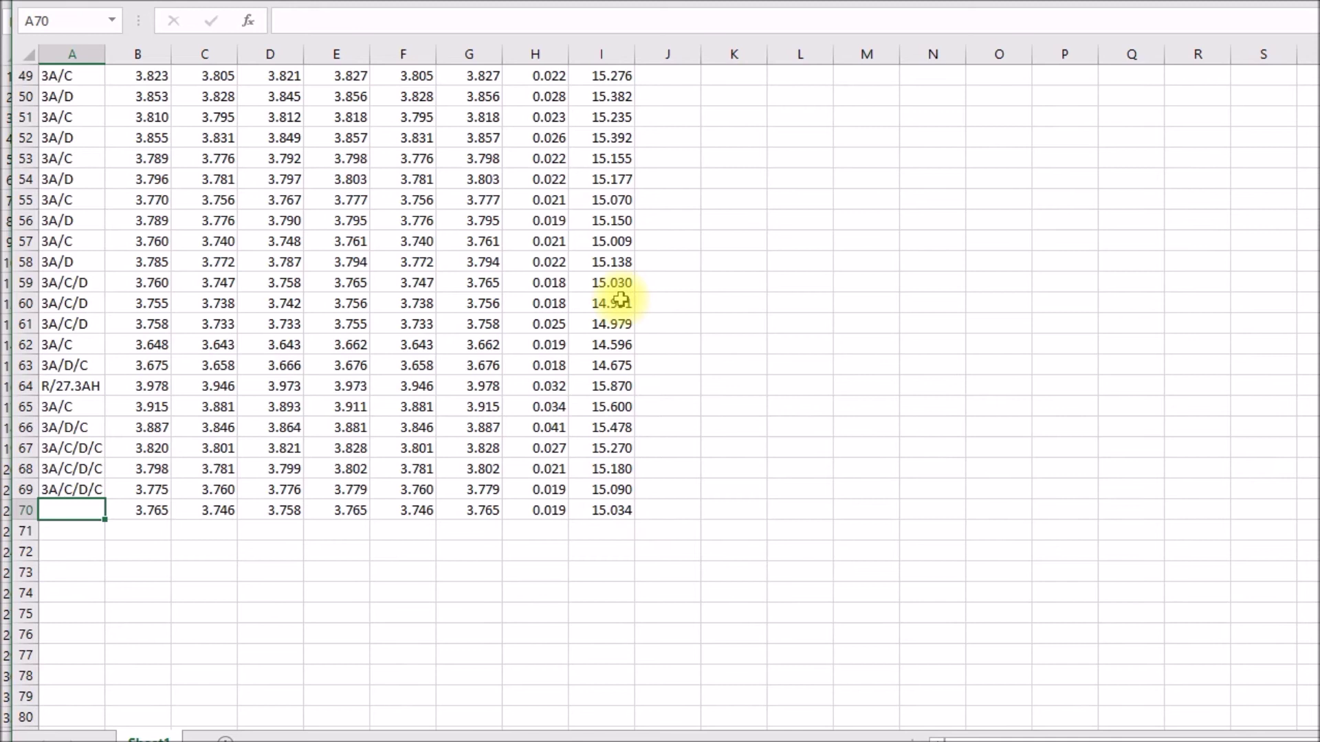
scroll(623, 244, up, 3)
scroll(623, 244, up, 2)
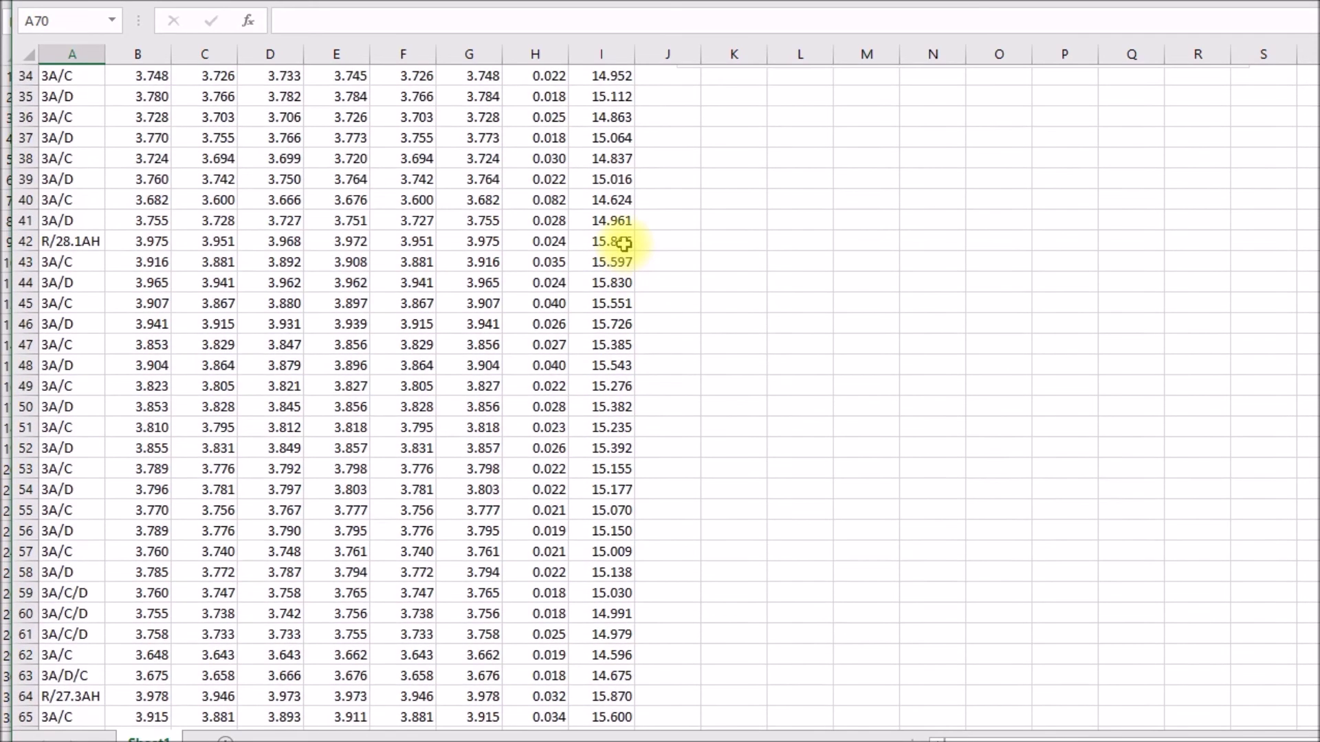
Examine the last two cycles in the 4S Group Voltages chart and return to the matching rows of the log.
scroll(611, 184, up, 10)
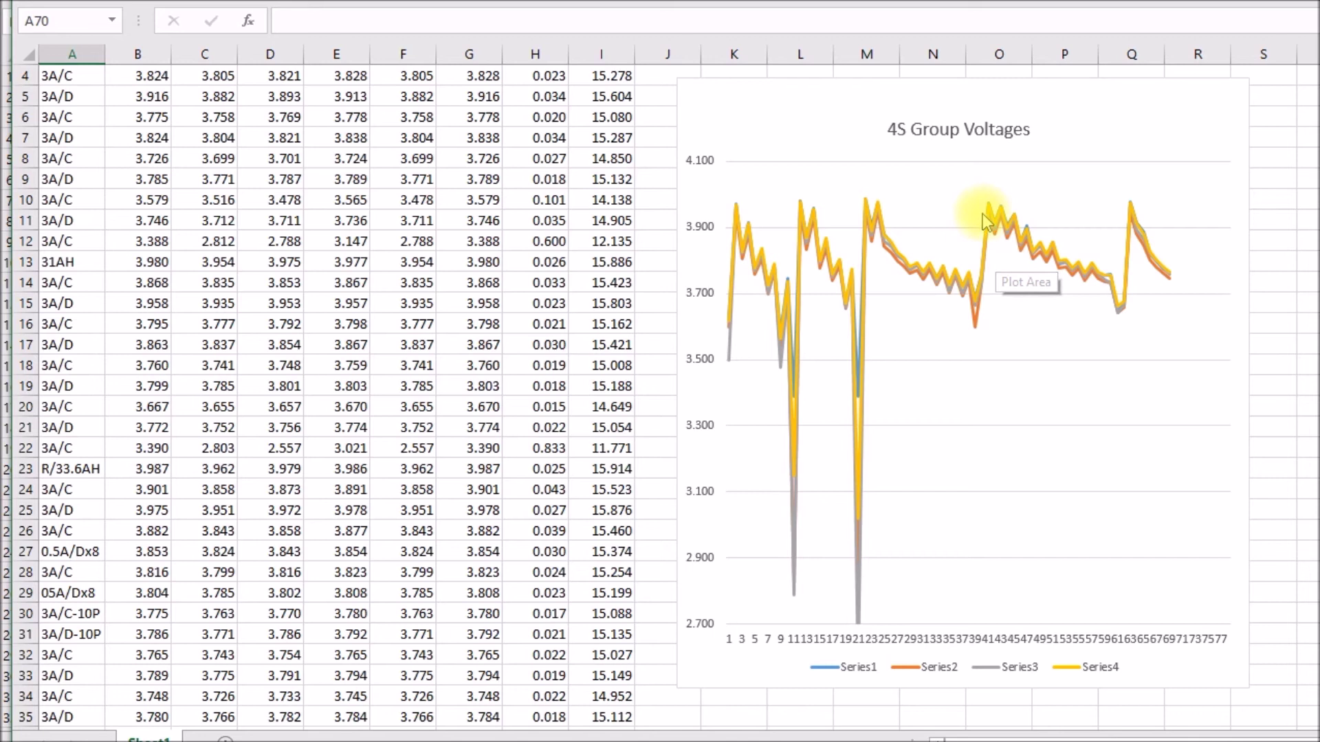
mouse_move(1128, 210)
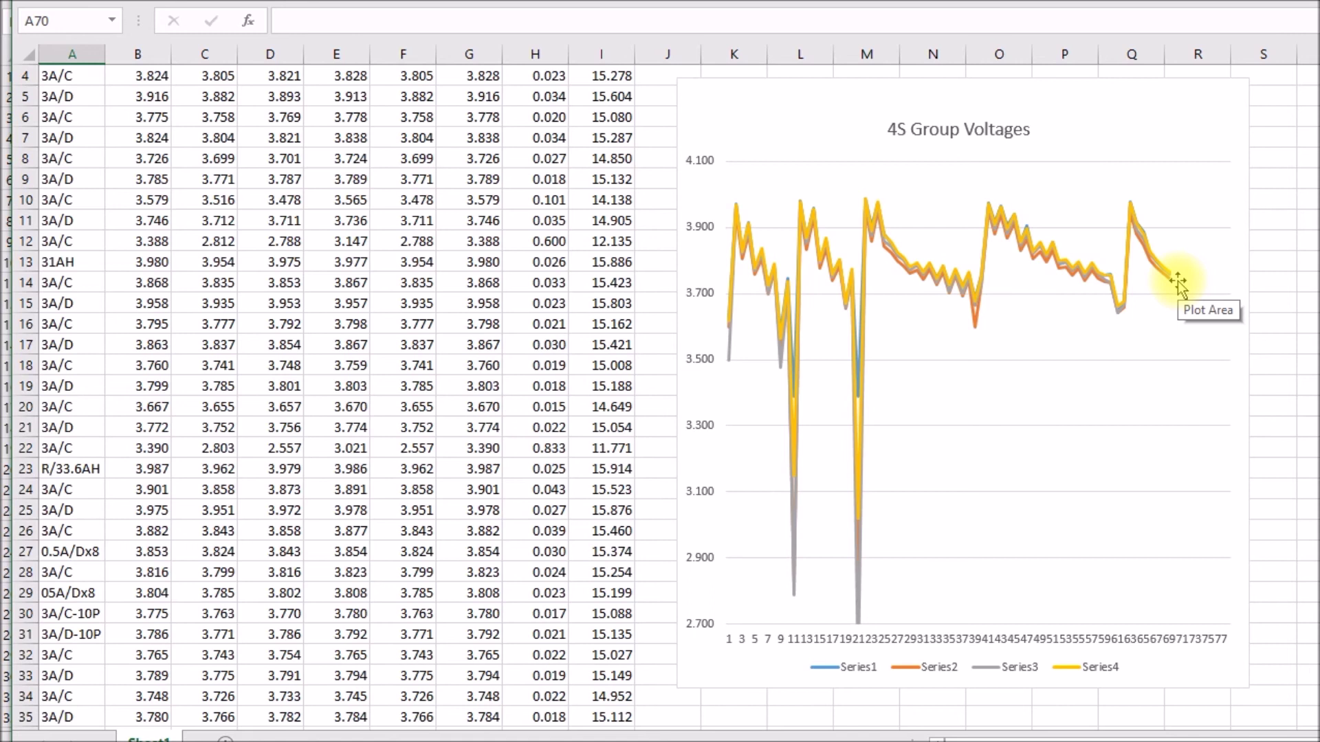
scroll(1177, 282, down, 10)
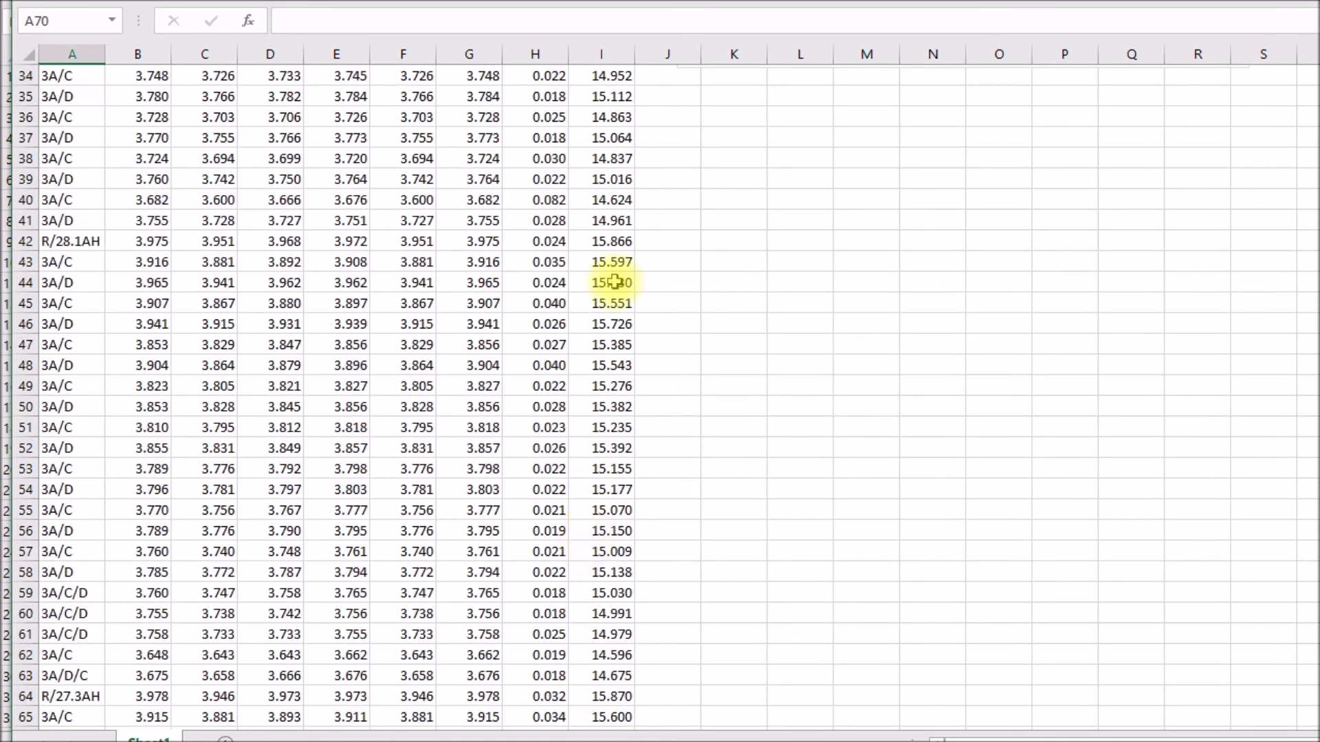
Trace the last two discharge lows, the recharge peaks after them and the final point in the 4S Group Voltages chart.
scroll(614, 193, up, 11)
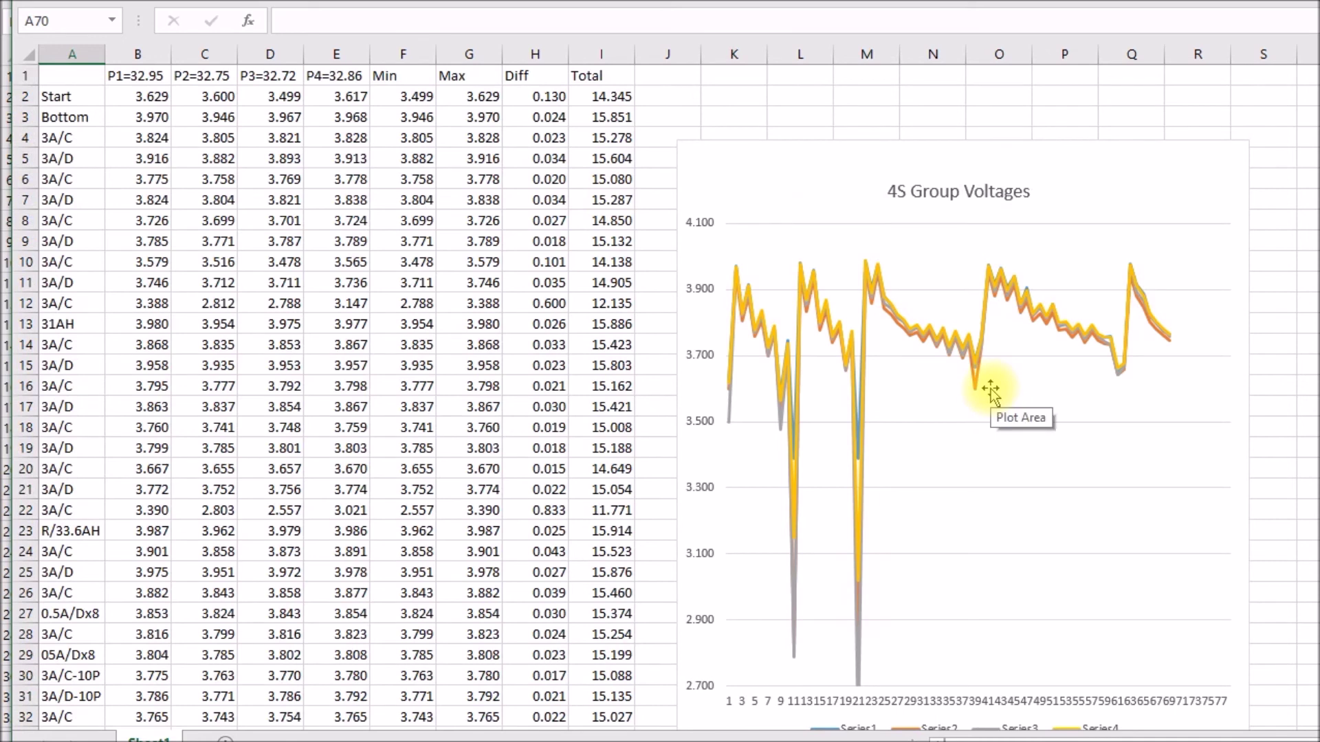
mouse_move(979, 385)
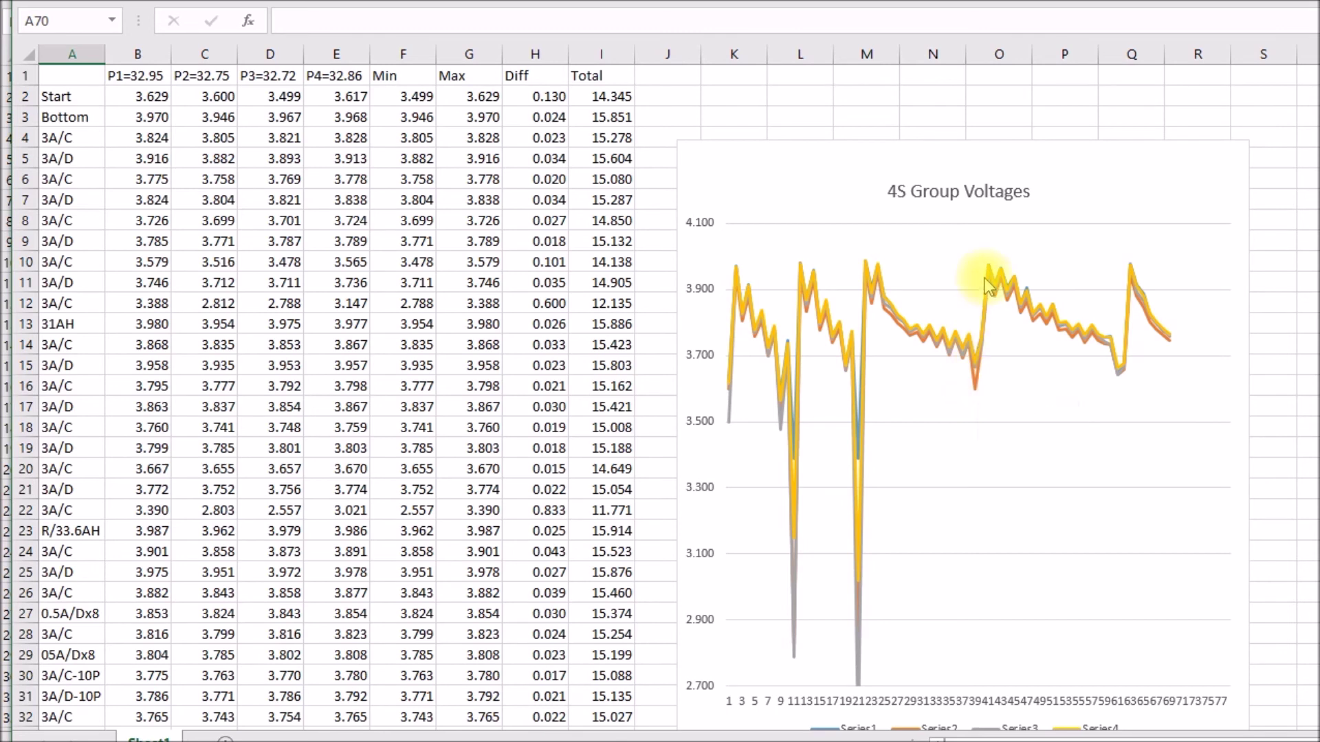
mouse_move(991, 279)
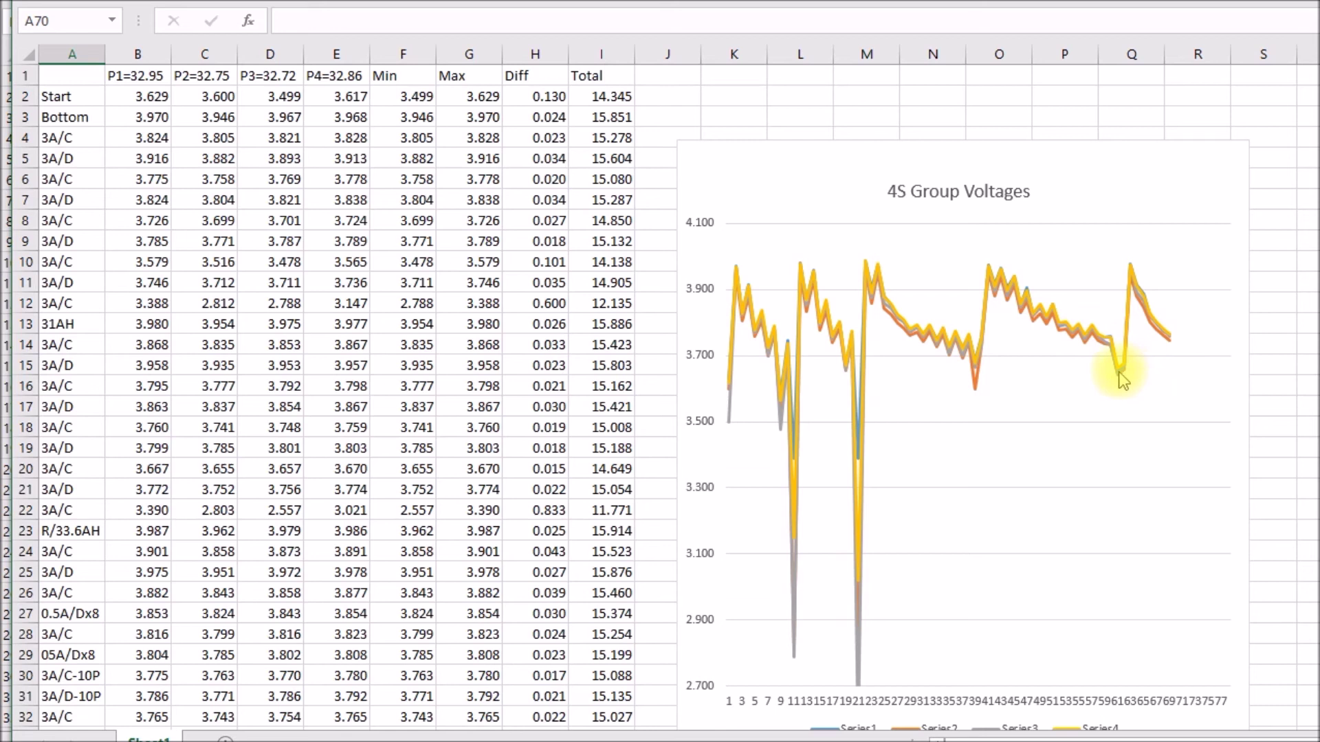
mouse_move(1117, 372)
mouse_move(1132, 270)
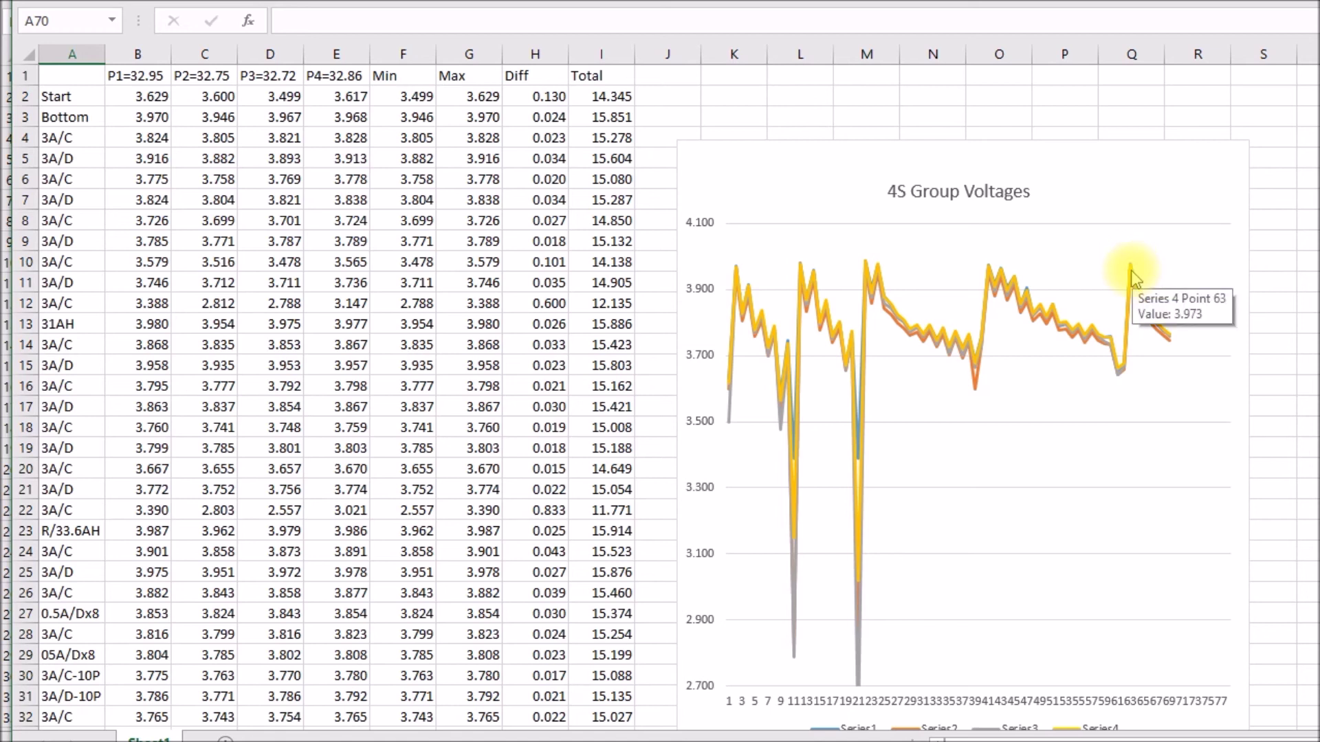
mouse_move(1173, 348)
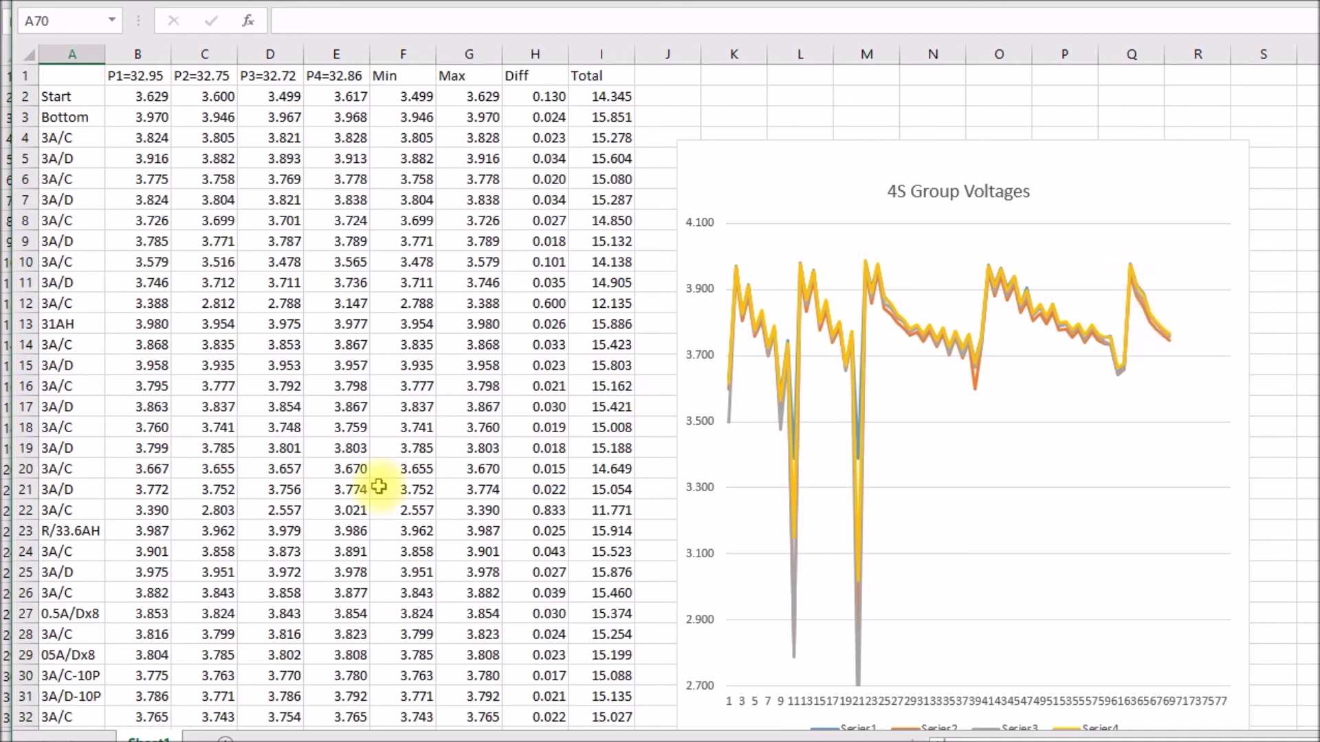
Compare the latest voltage log entries down to row 70 with the 4S Group Voltages chart and return to the log's first rows.
scroll(379, 486, down, 15)
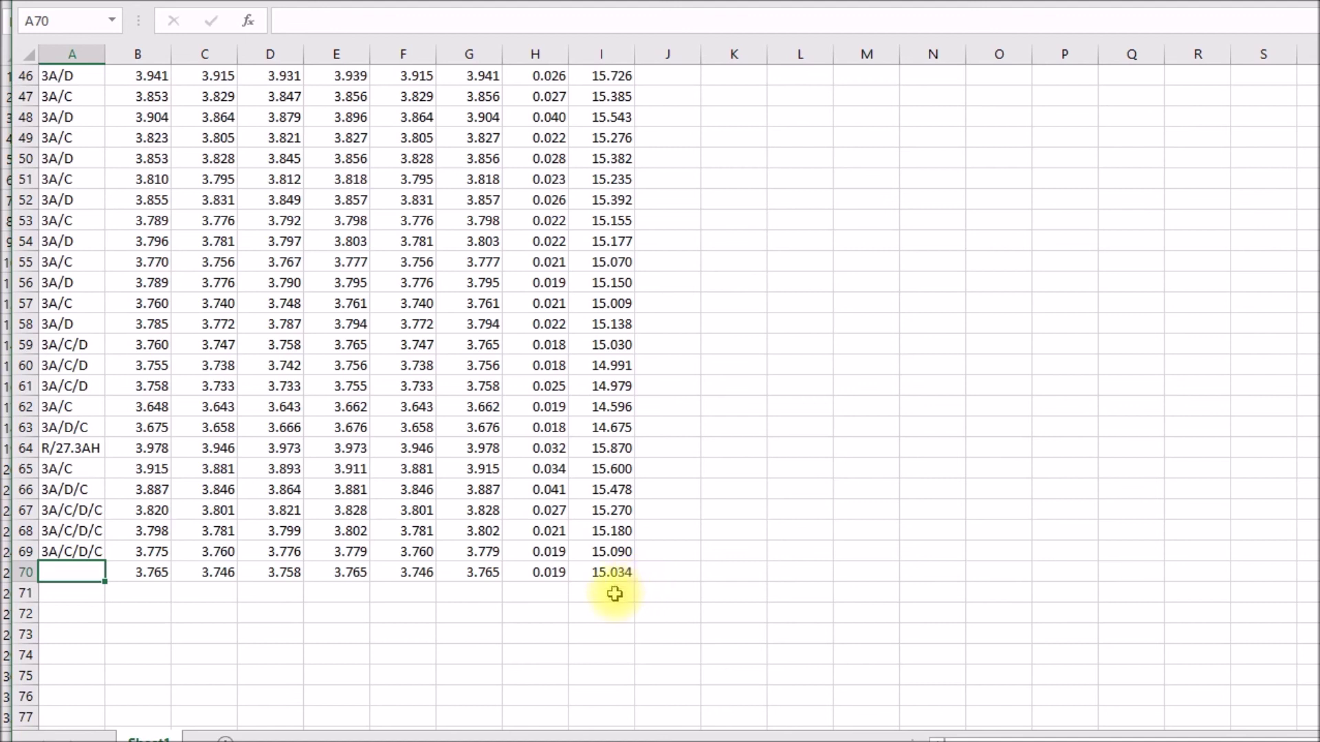
scroll(615, 593, up, 15)
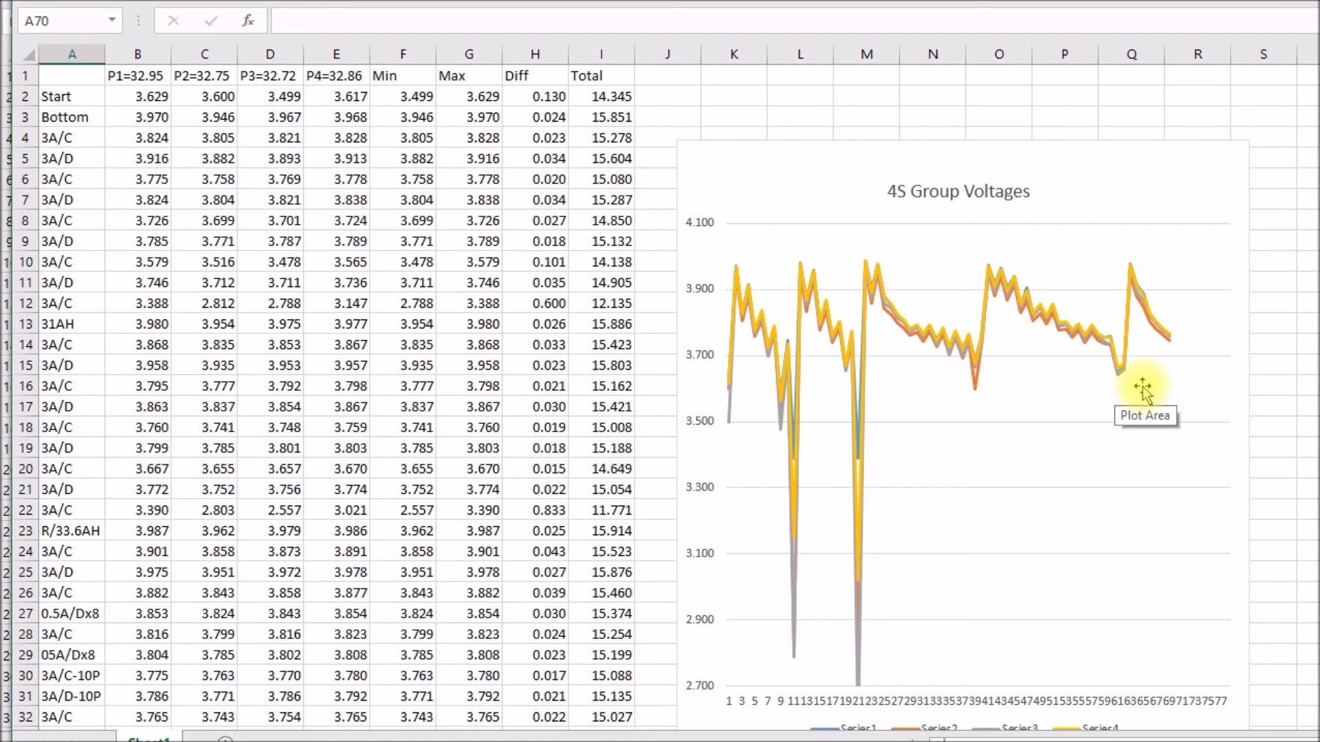
scroll(788, 425, down, 4)
scroll(788, 422, down, 12)
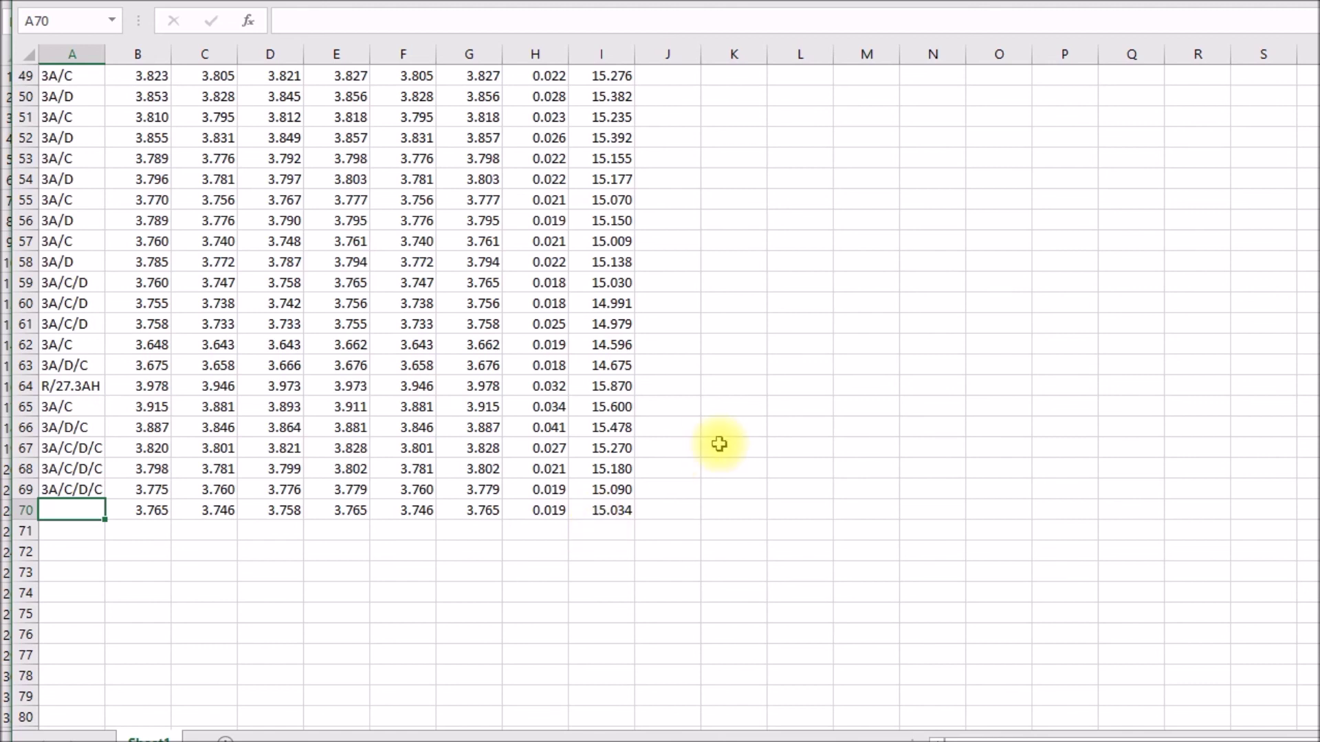
scroll(719, 444, up, 15)
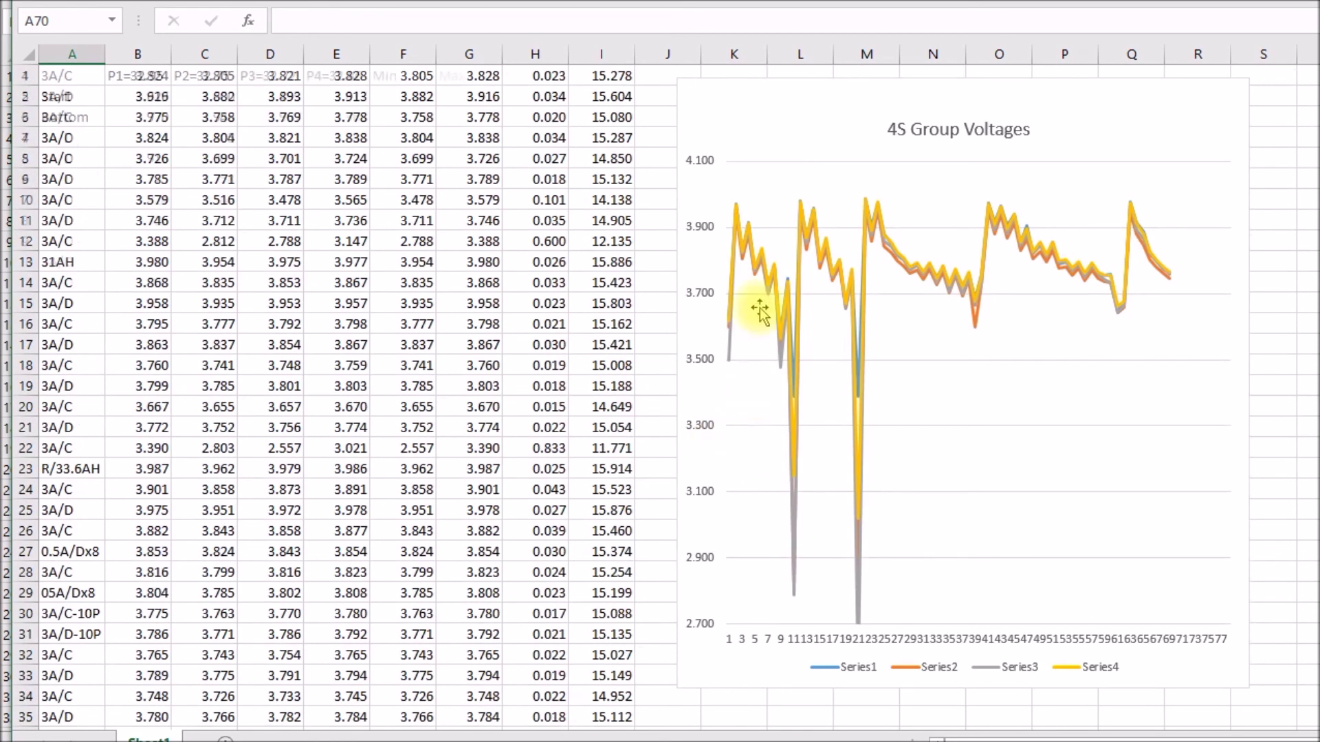
scroll(760, 312, up, 1)
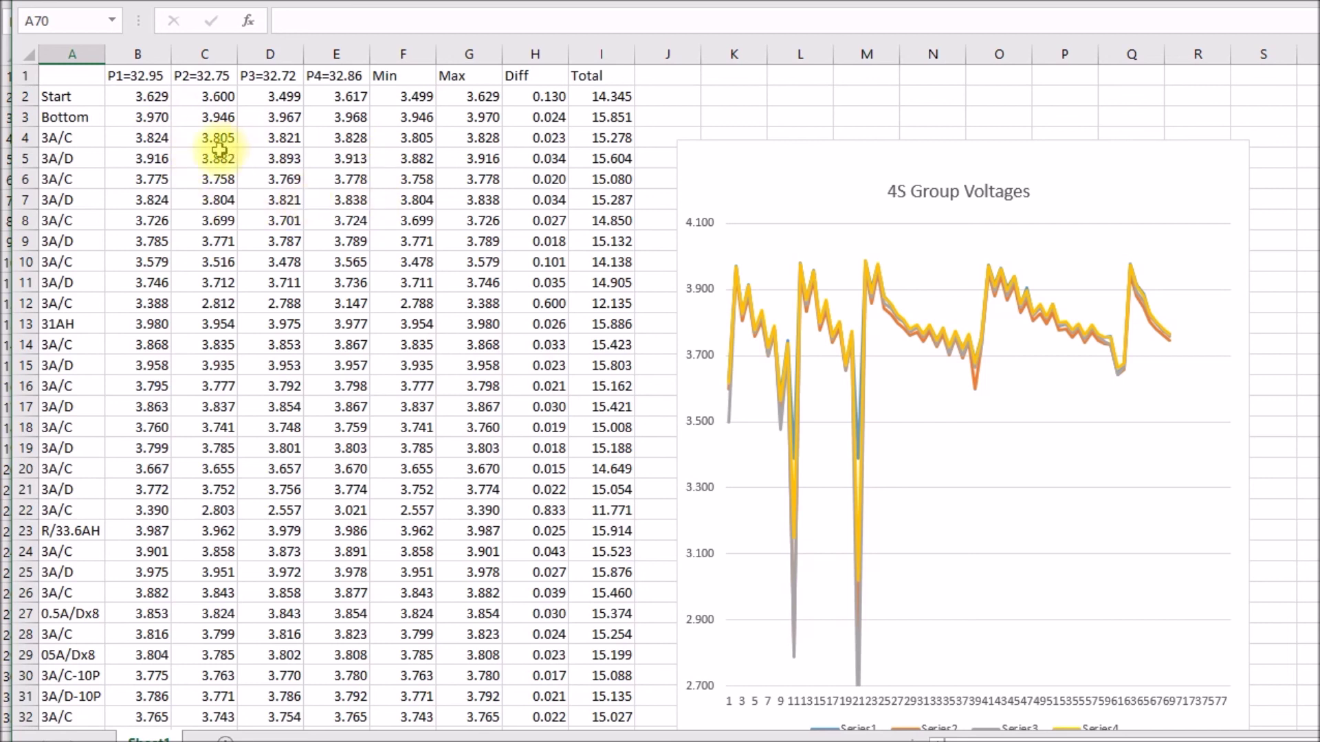